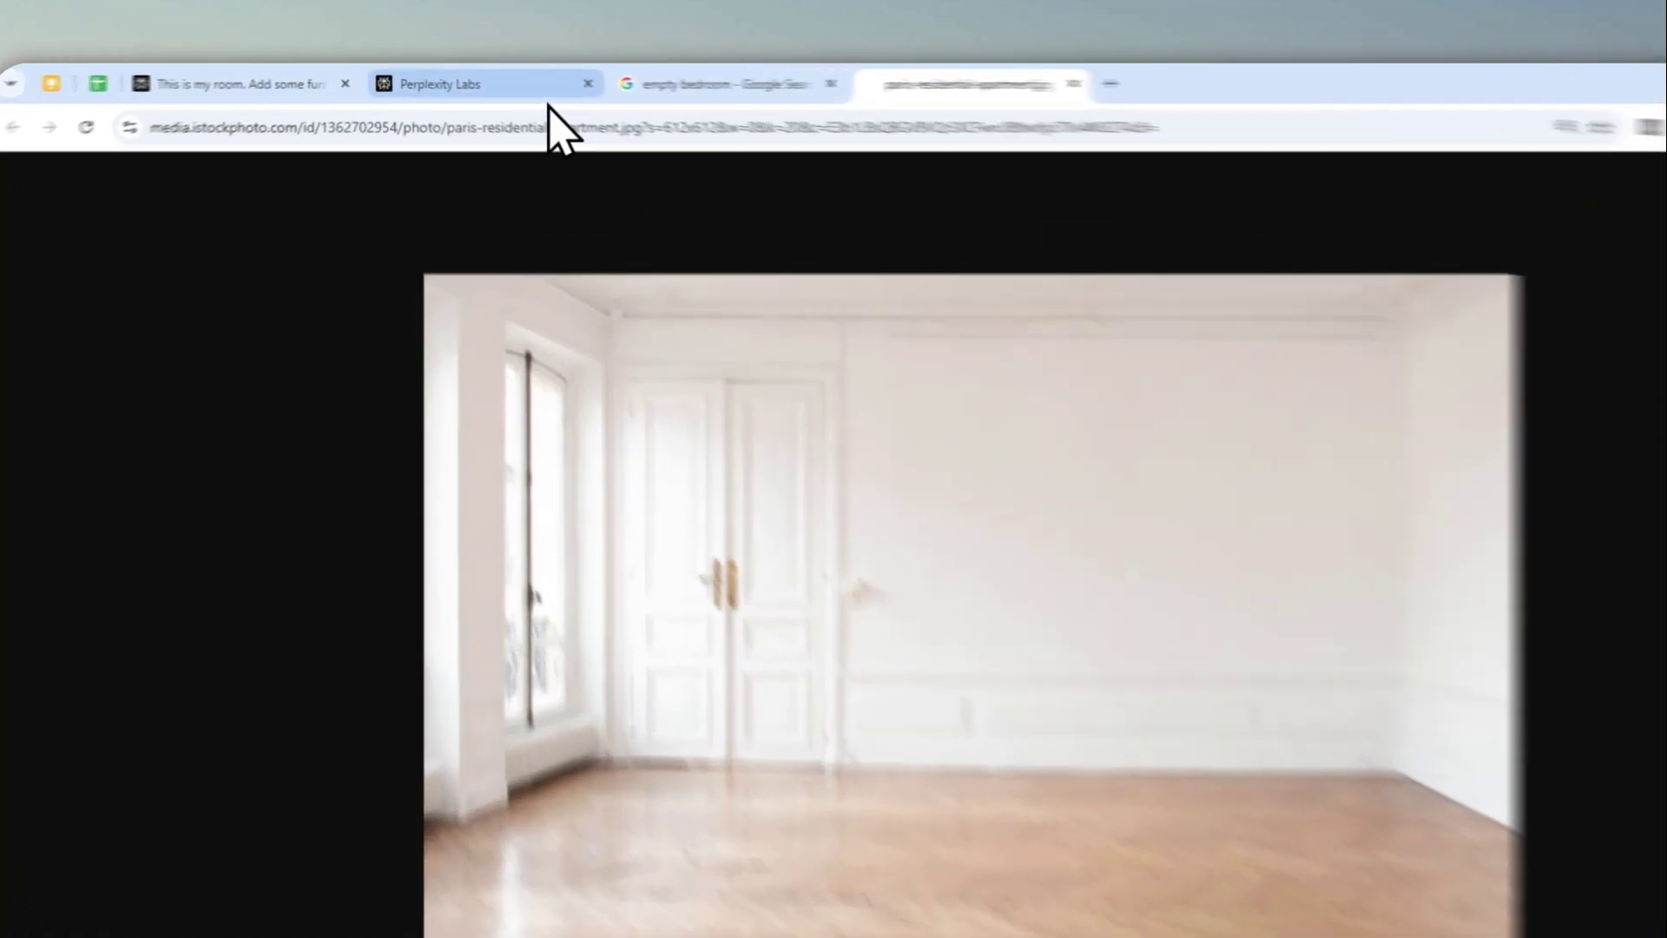
- Open the Ashley HomeStore listing for the Wooden Coffee Table ($299 - $429) in the living-room Labs app
left_click(508, 79)
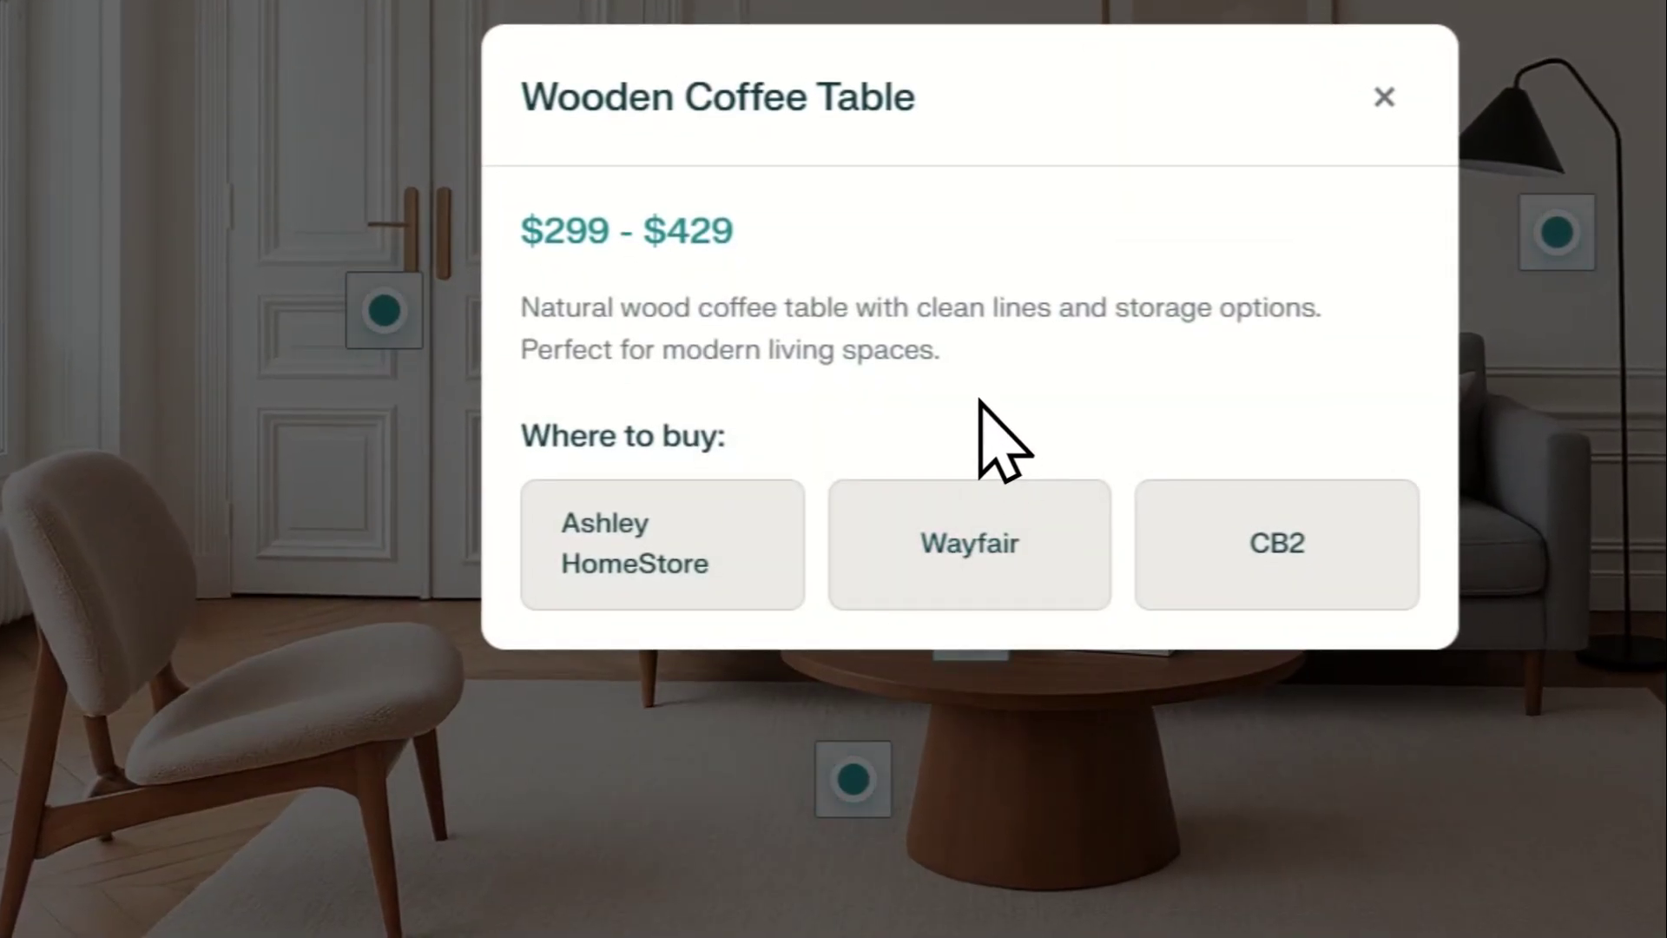
left_click(660, 539)
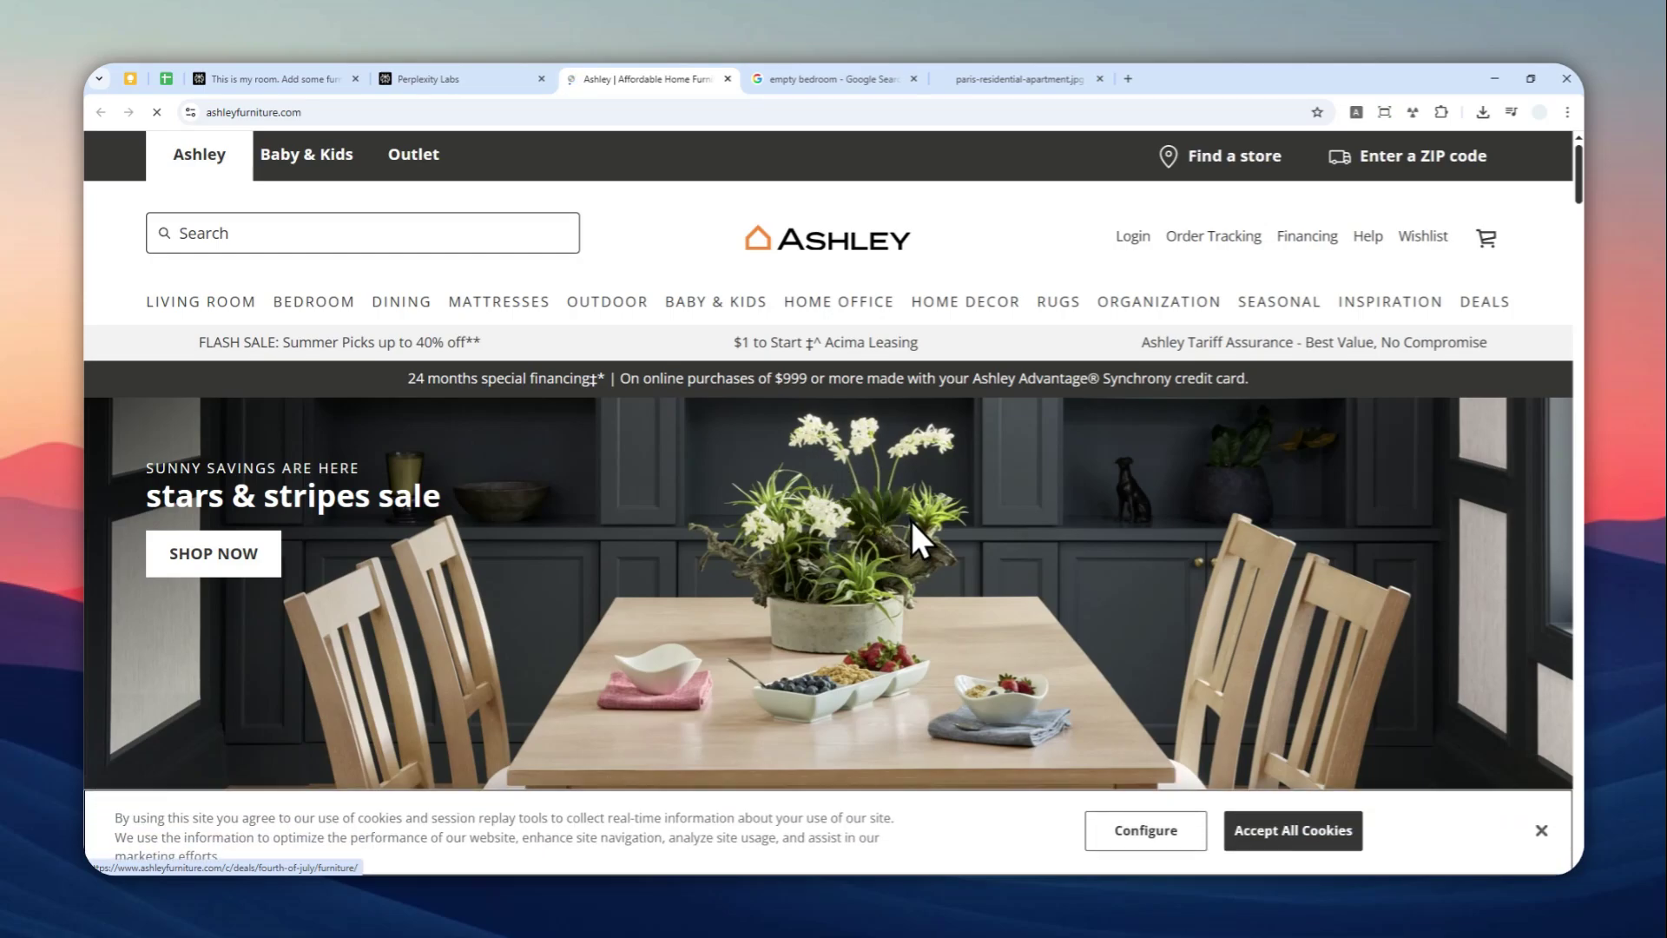
- Skim the Ashley Furniture home page, close it, and go back to the room-furnishing Labs thread
scroll(909, 550, "down", 5)
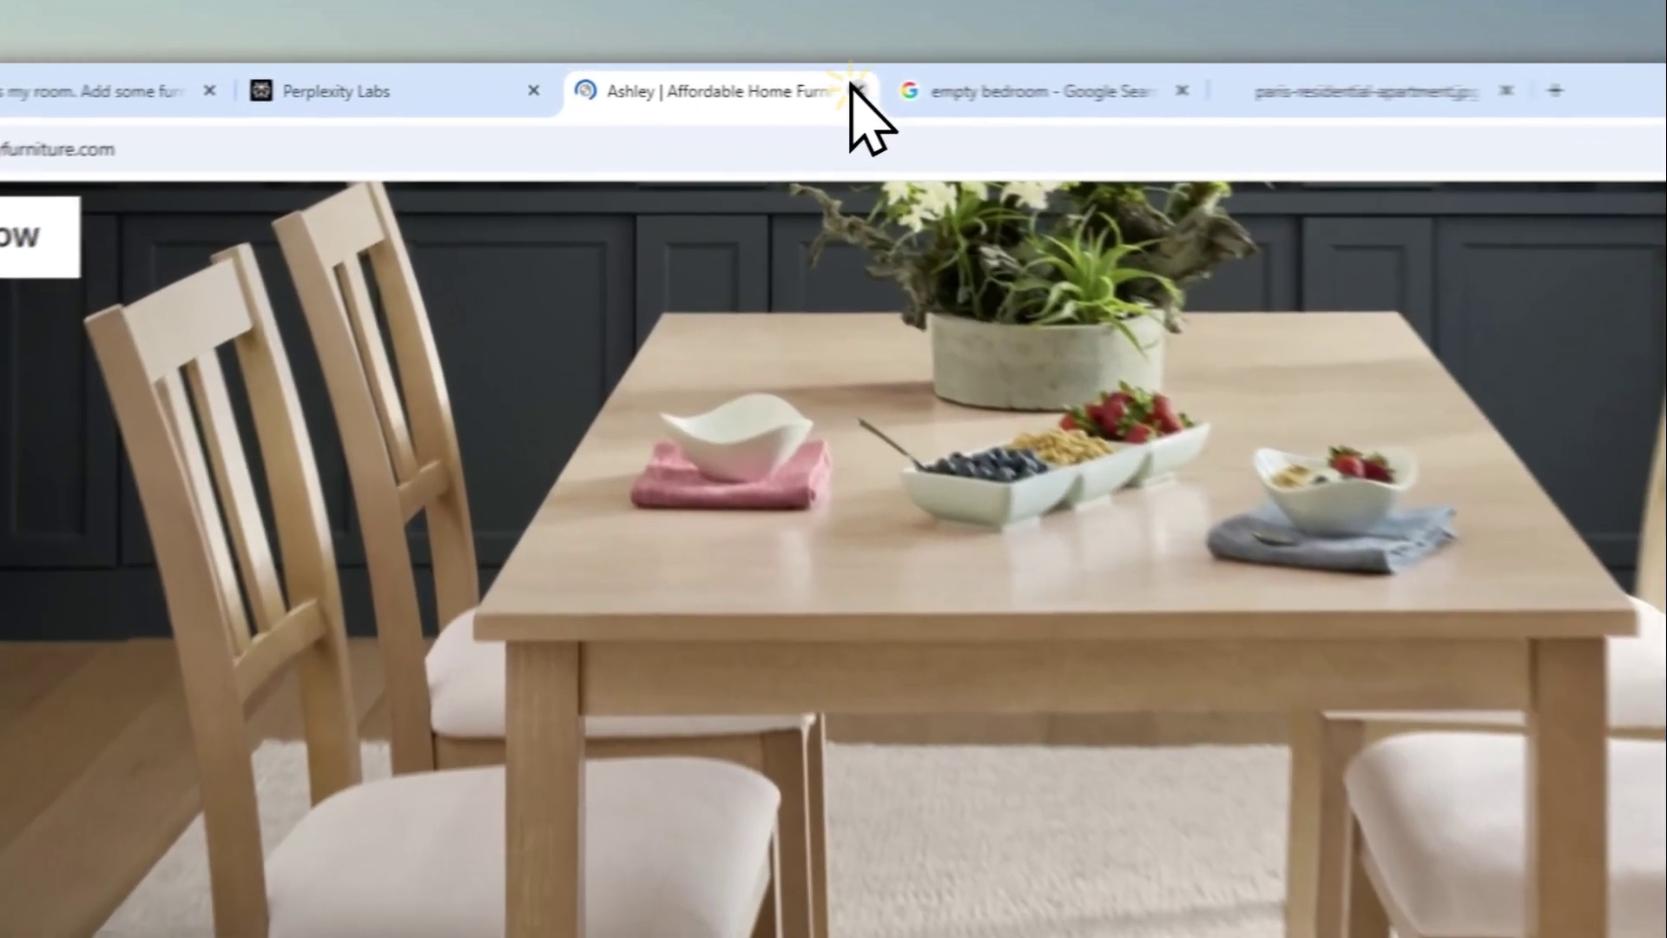
left_click(728, 79)
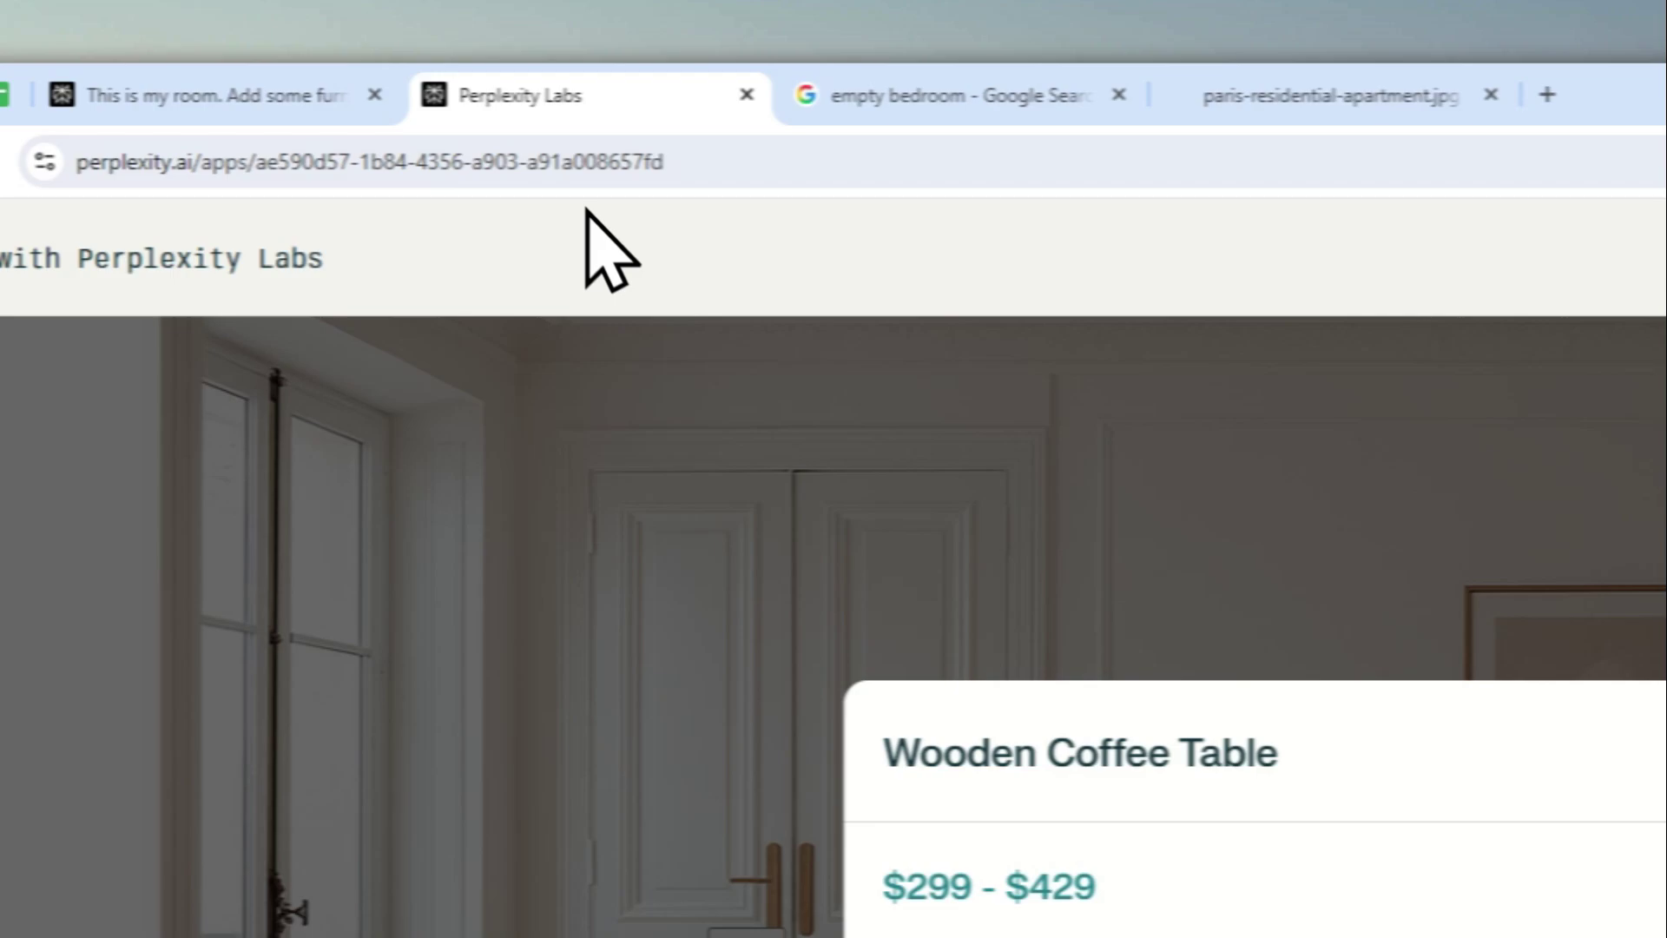
left_click(191, 94)
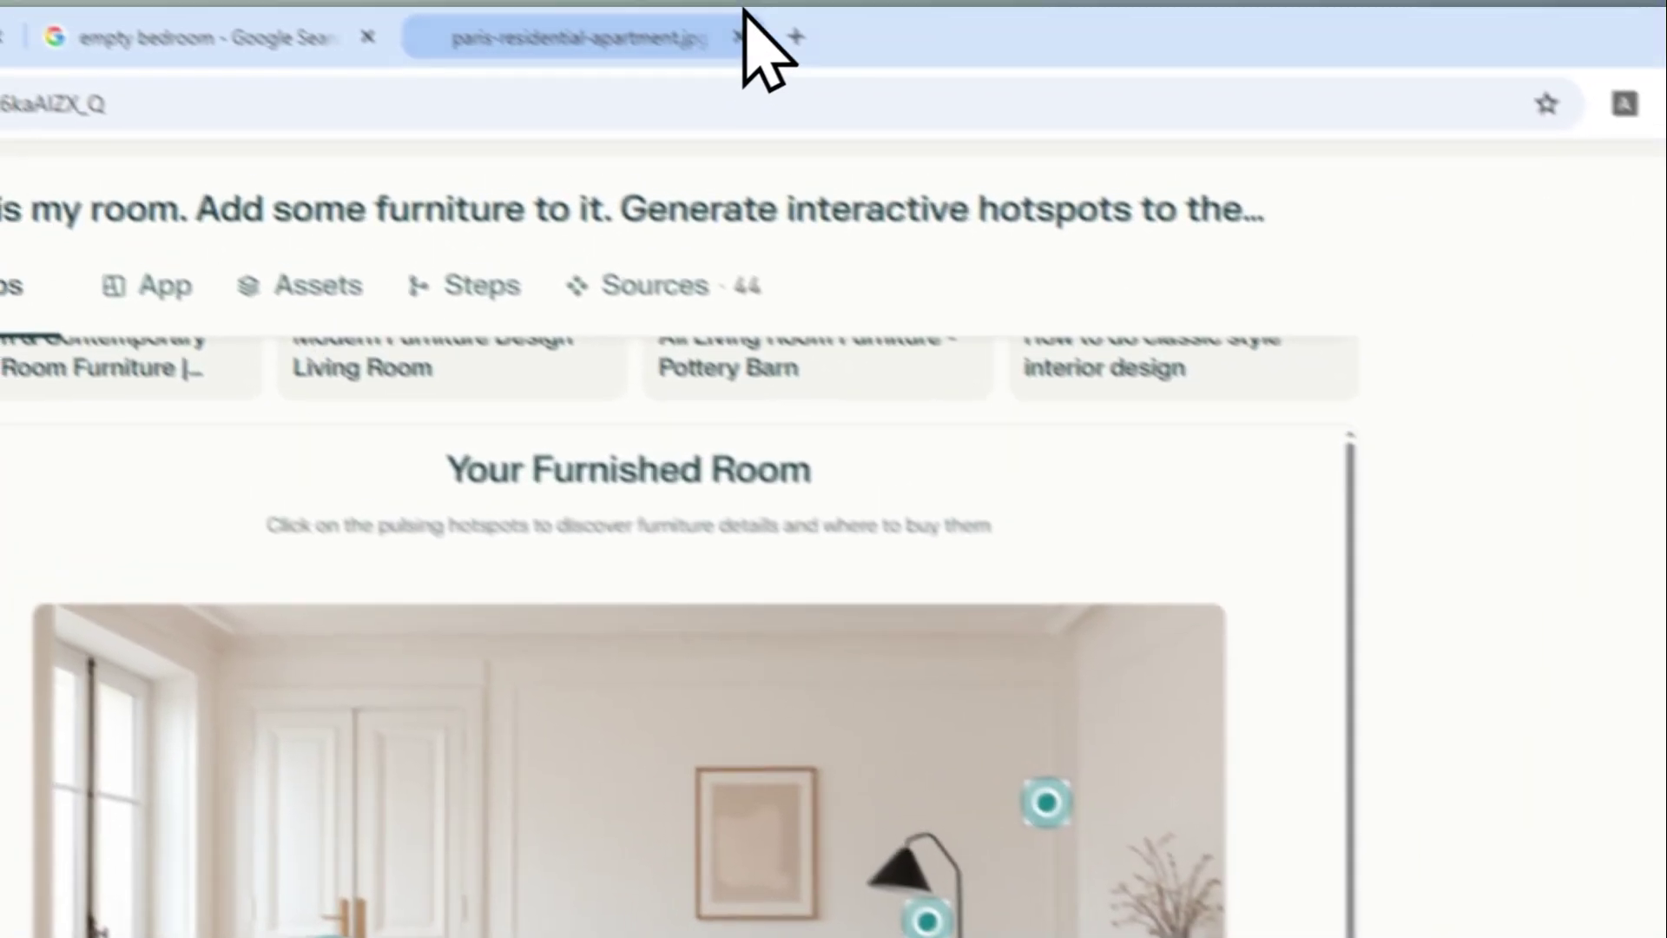
- Load Perplexity in a new tab and paste the room-analysis furniture-hotspot prompt into the ask box
left_click(796, 36)
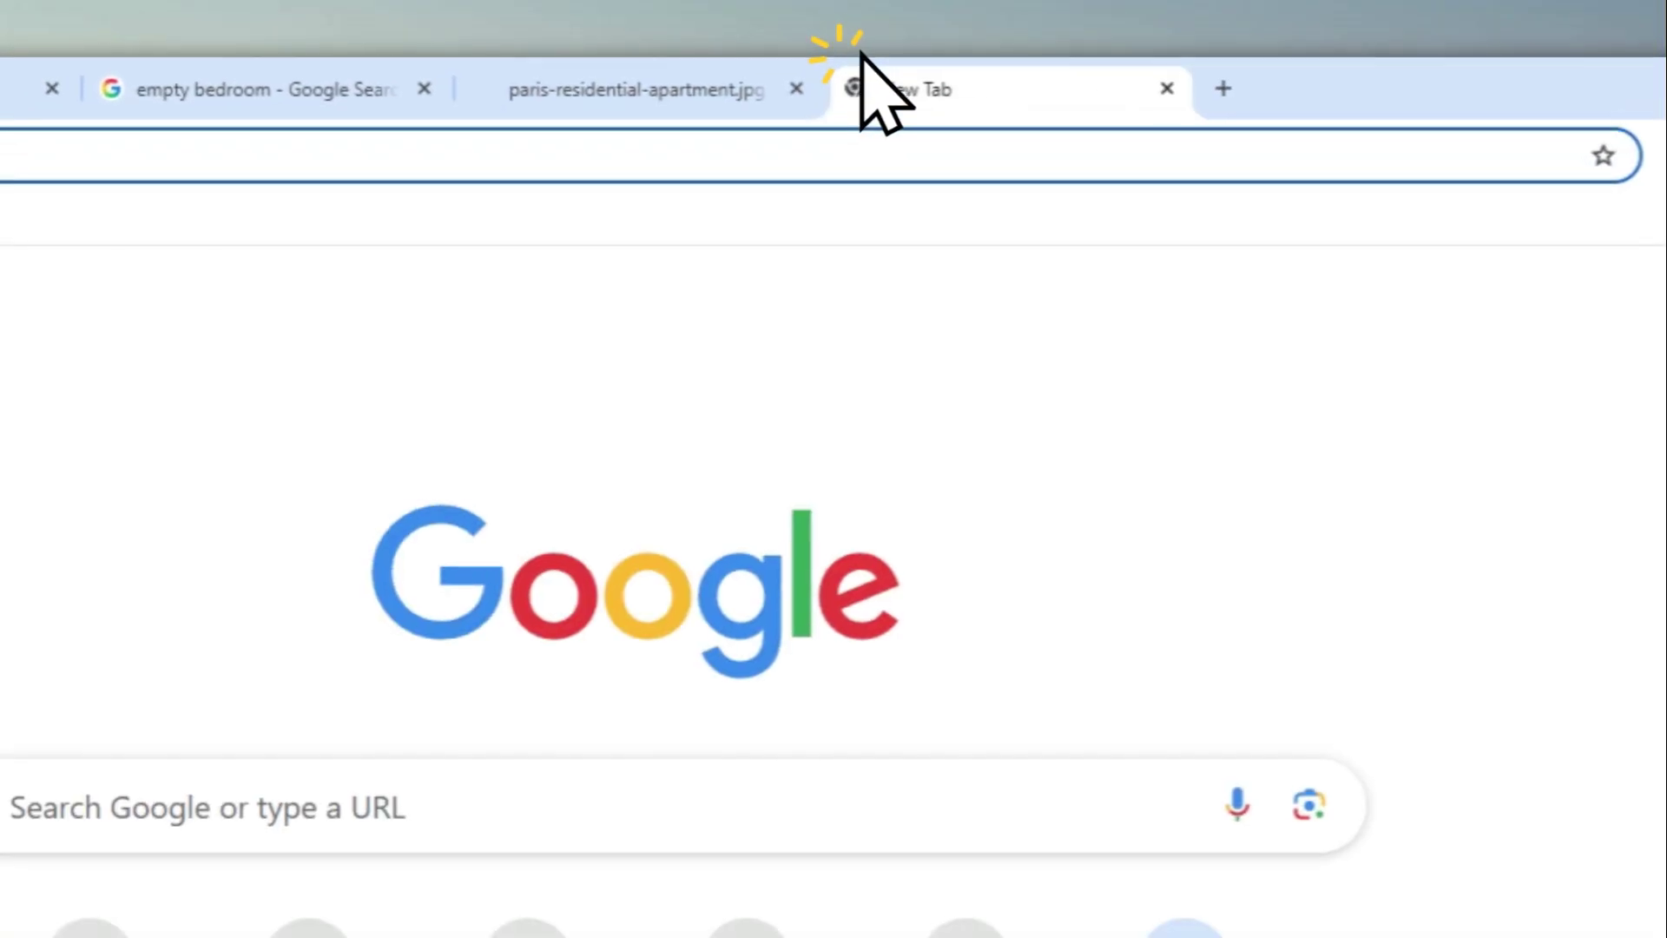
type("perplexity")
key("Return")
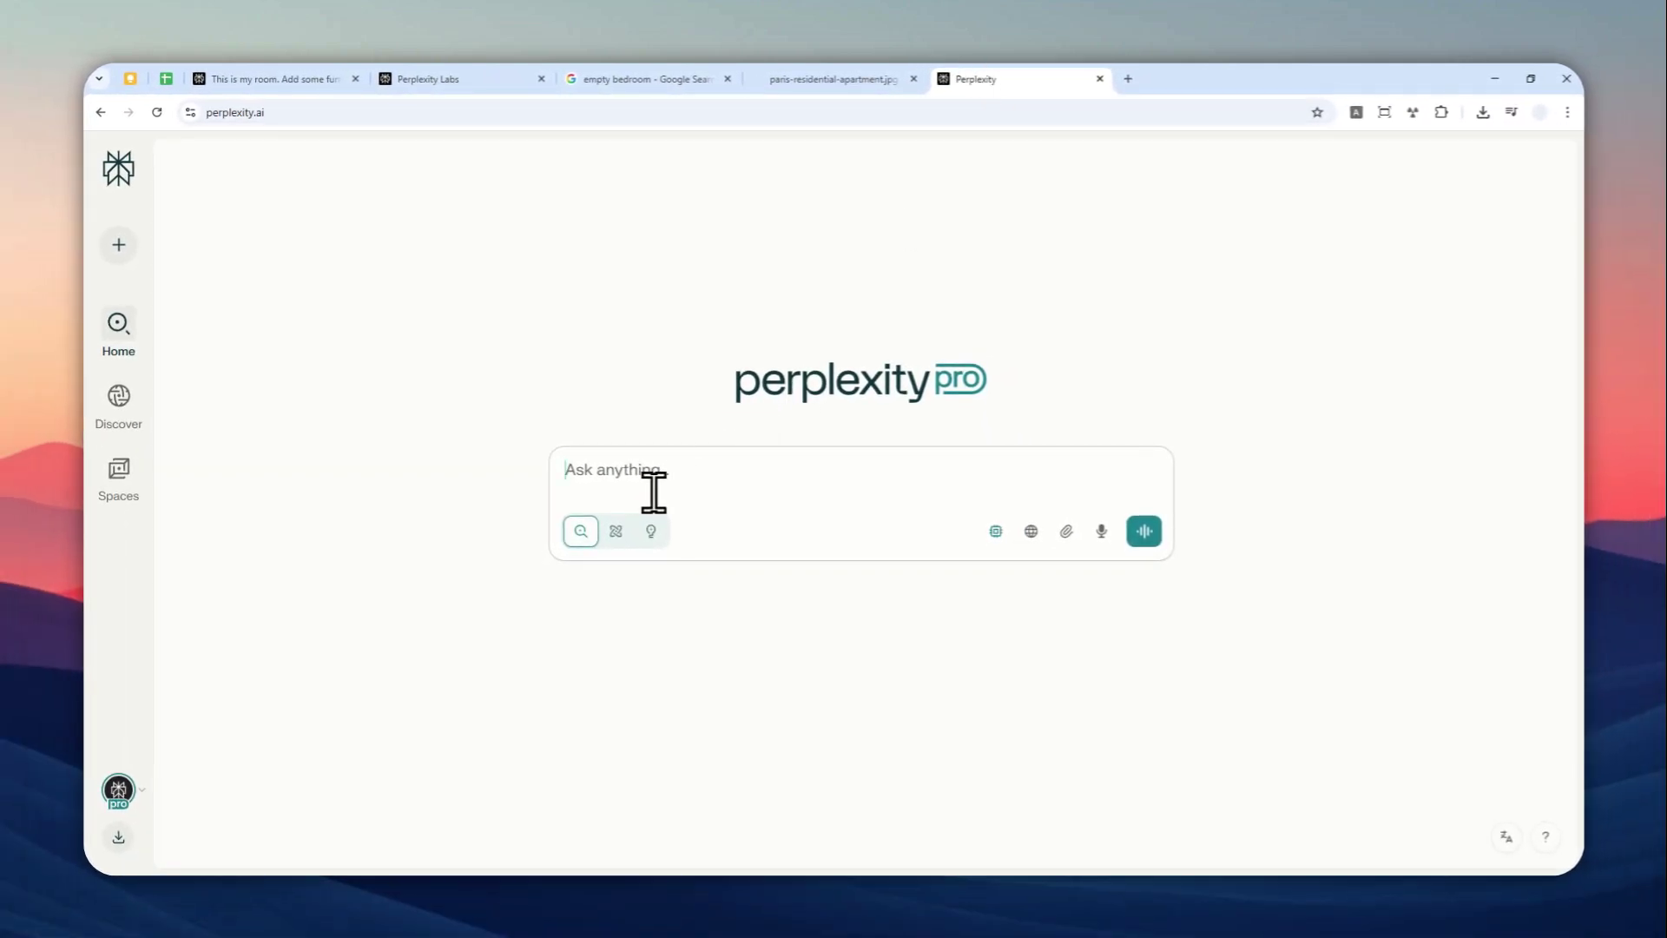
right_click(612, 465)
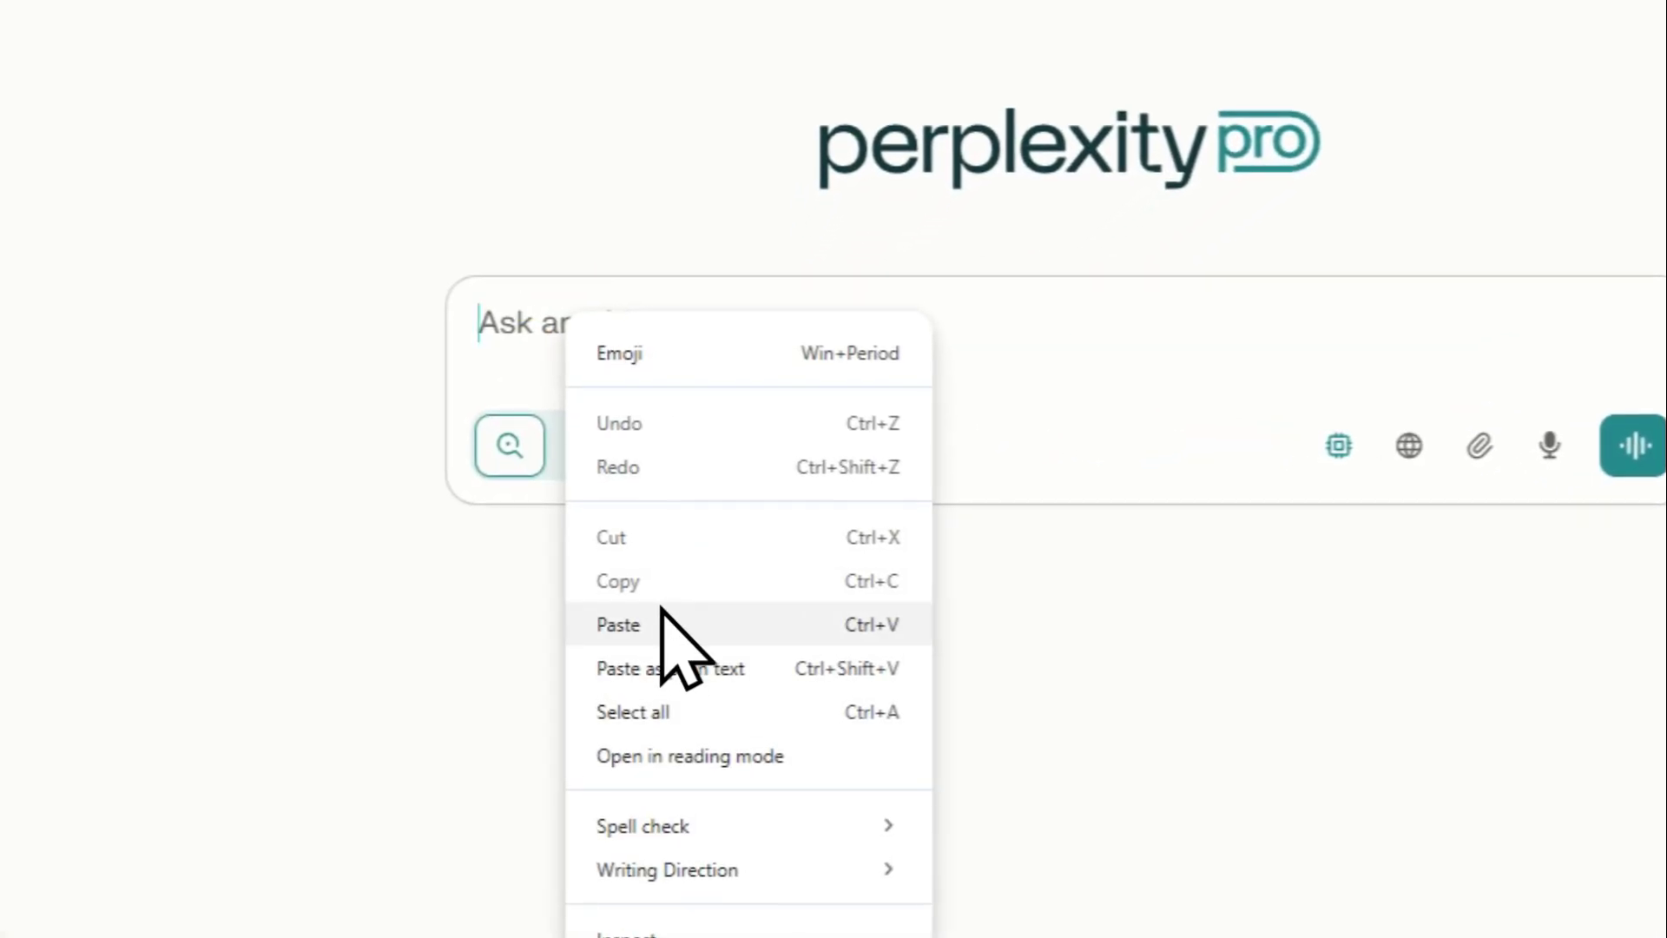
left_click(663, 622)
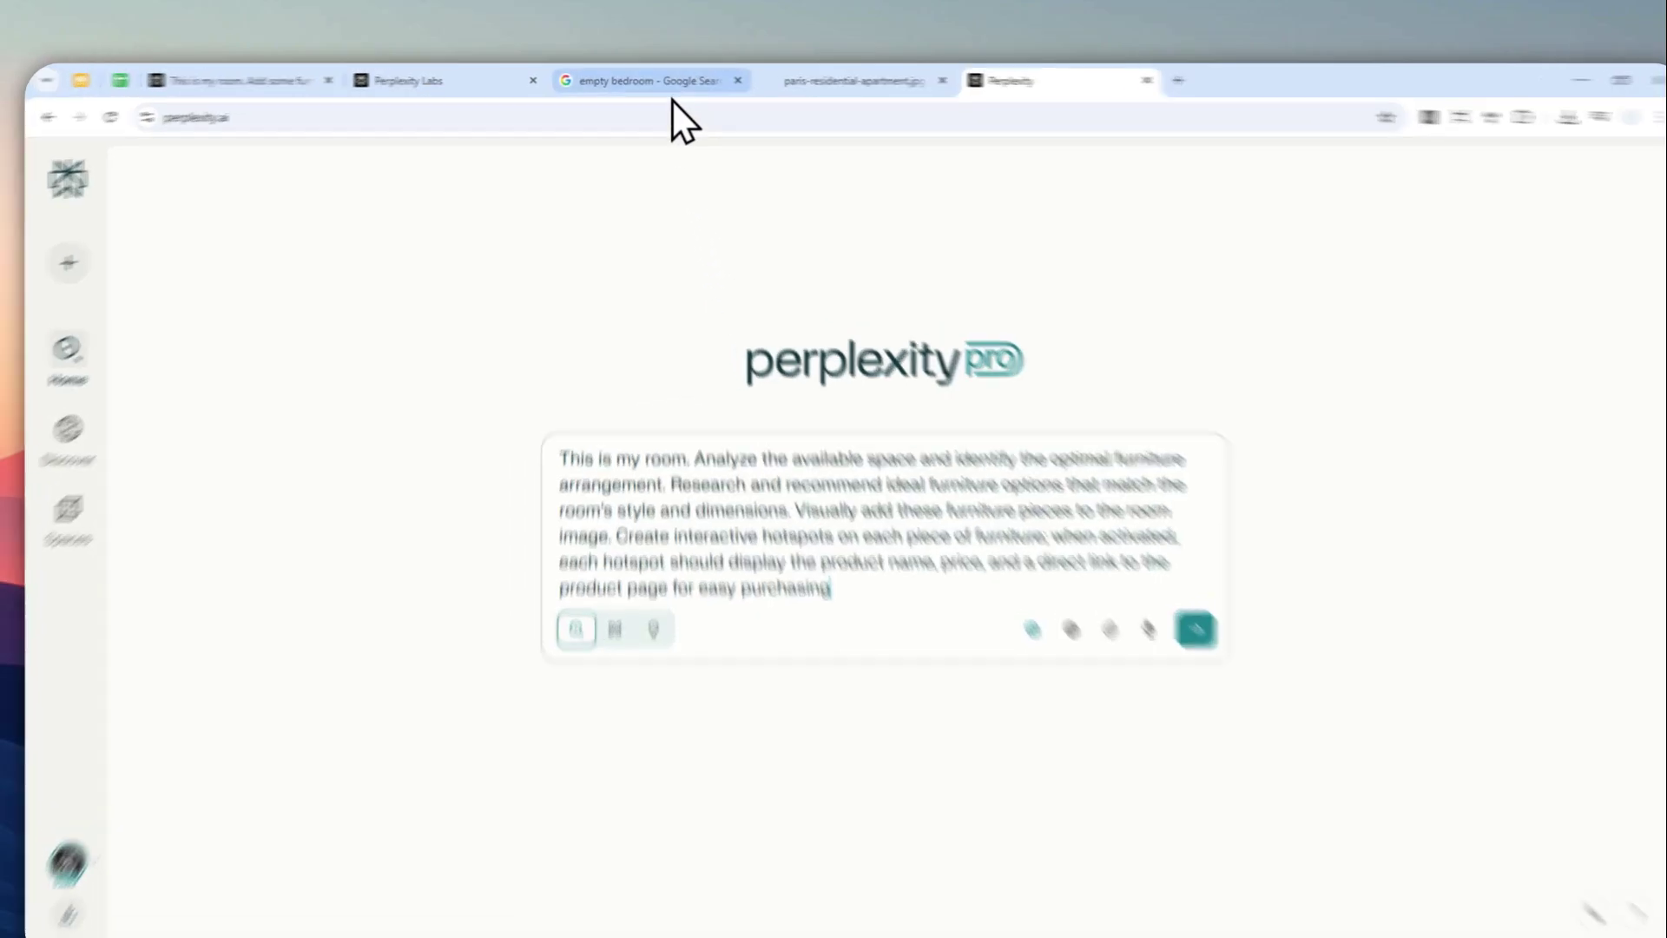
- Copy the grey carpeted empty-bedroom Dreamstime photo from Google Images, then go back to the Perplexity prompt
left_click(650, 79)
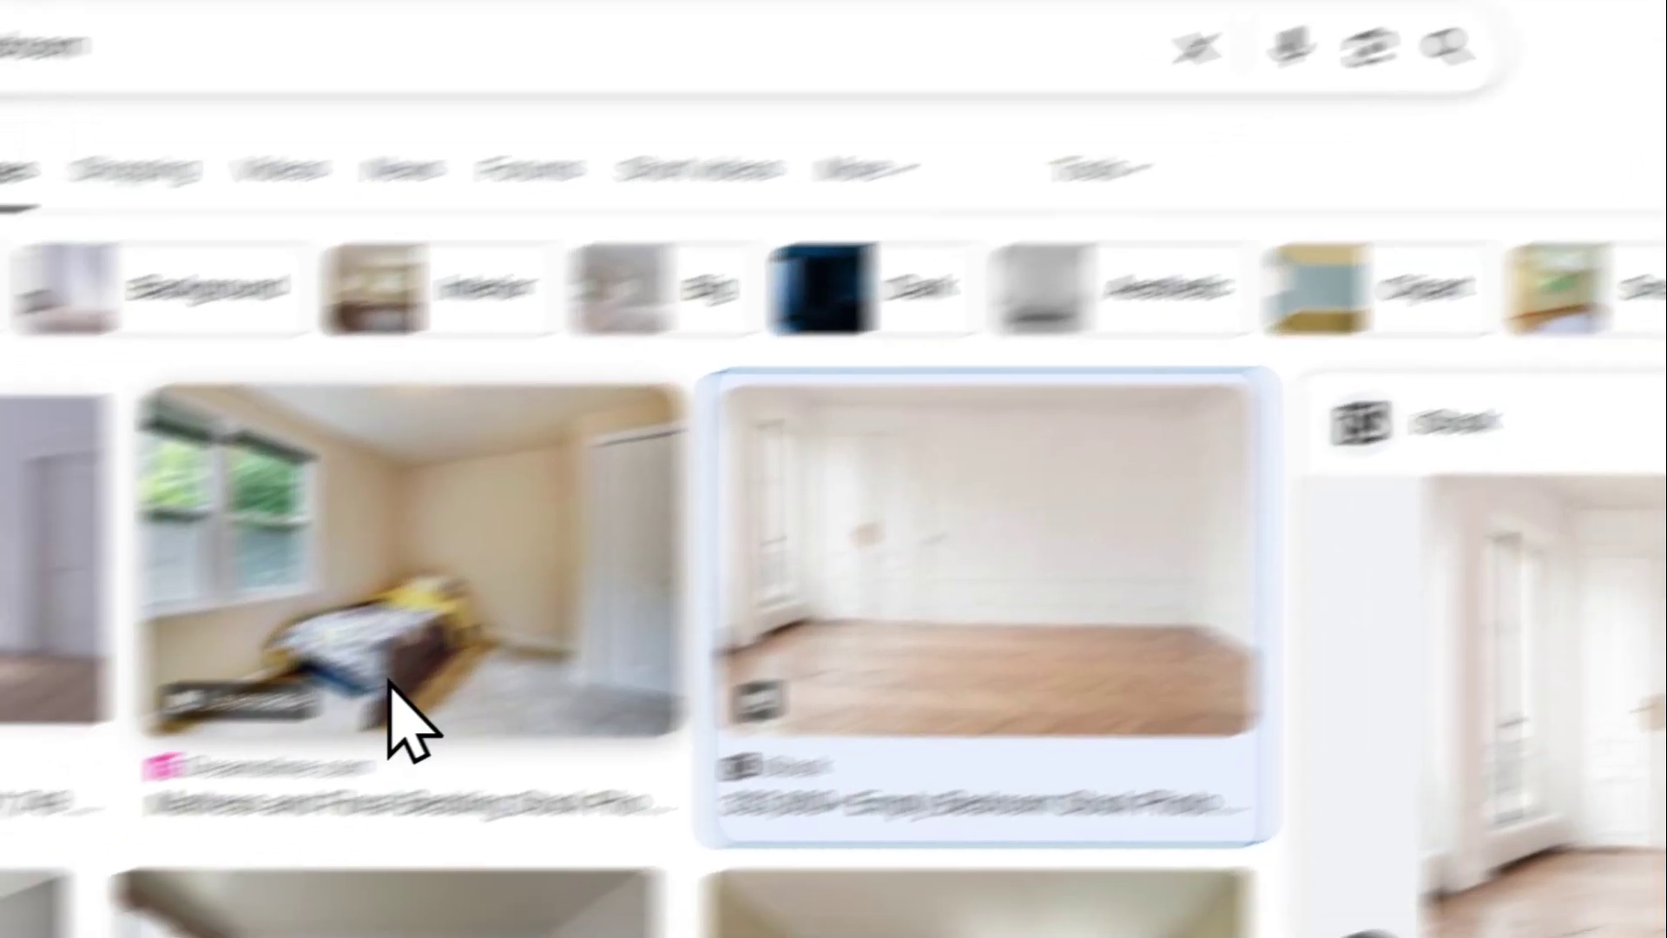
scroll(390, 718, "down", 5)
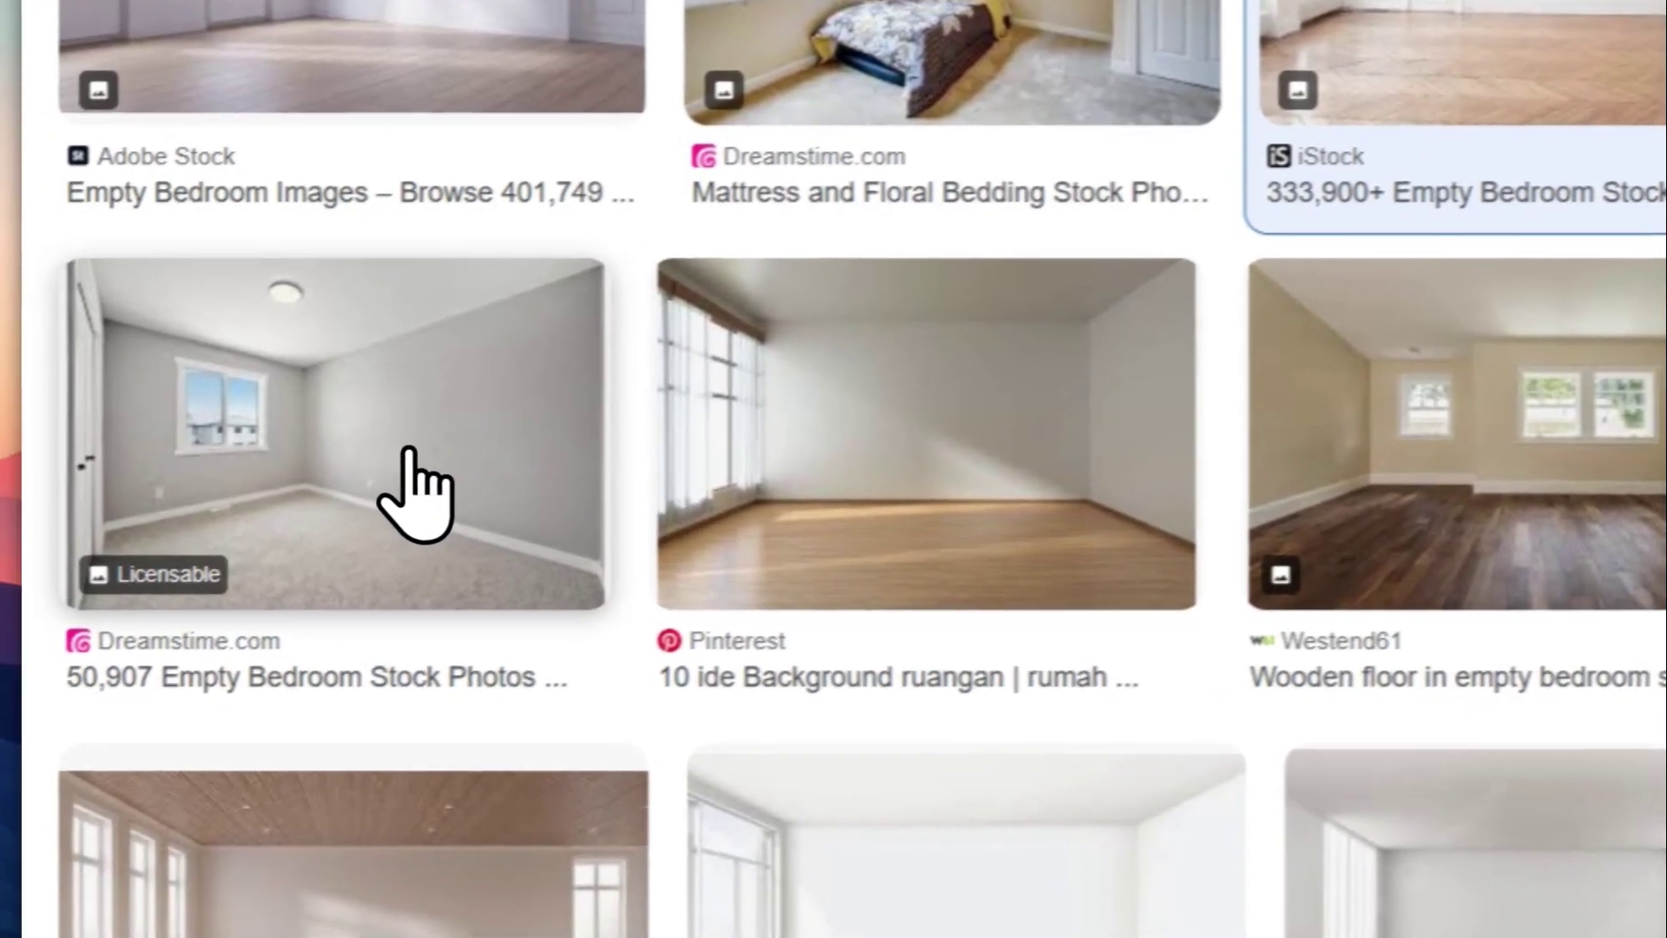
left_click(347, 434)
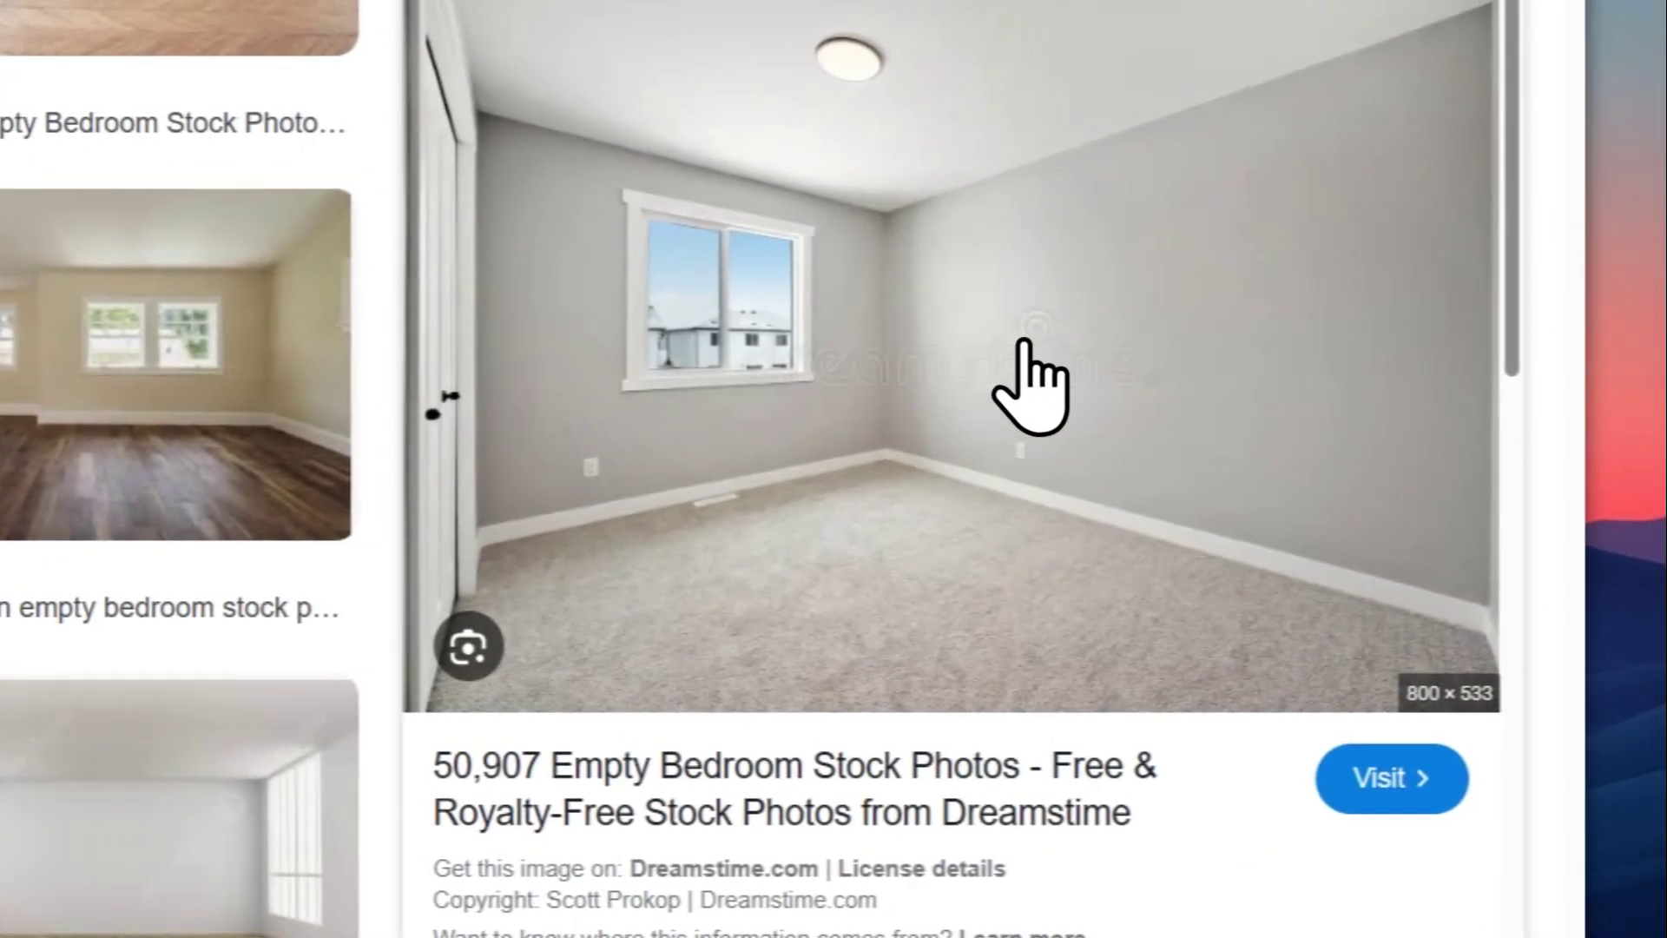
right_click(1085, 260)
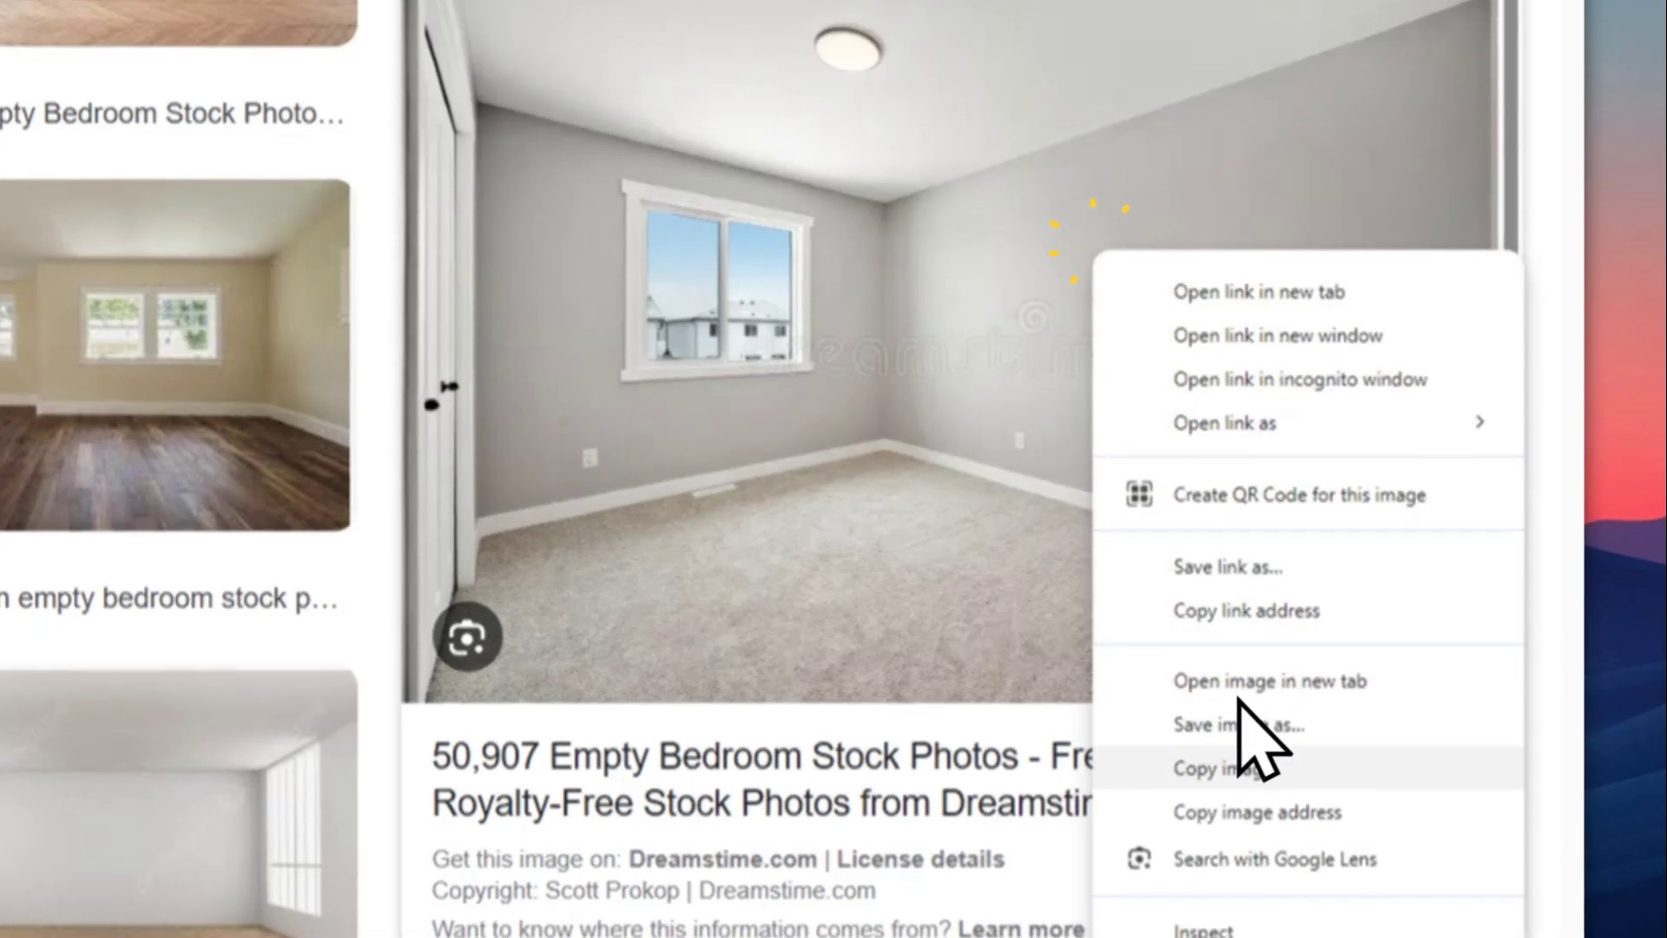
left_click(1228, 763)
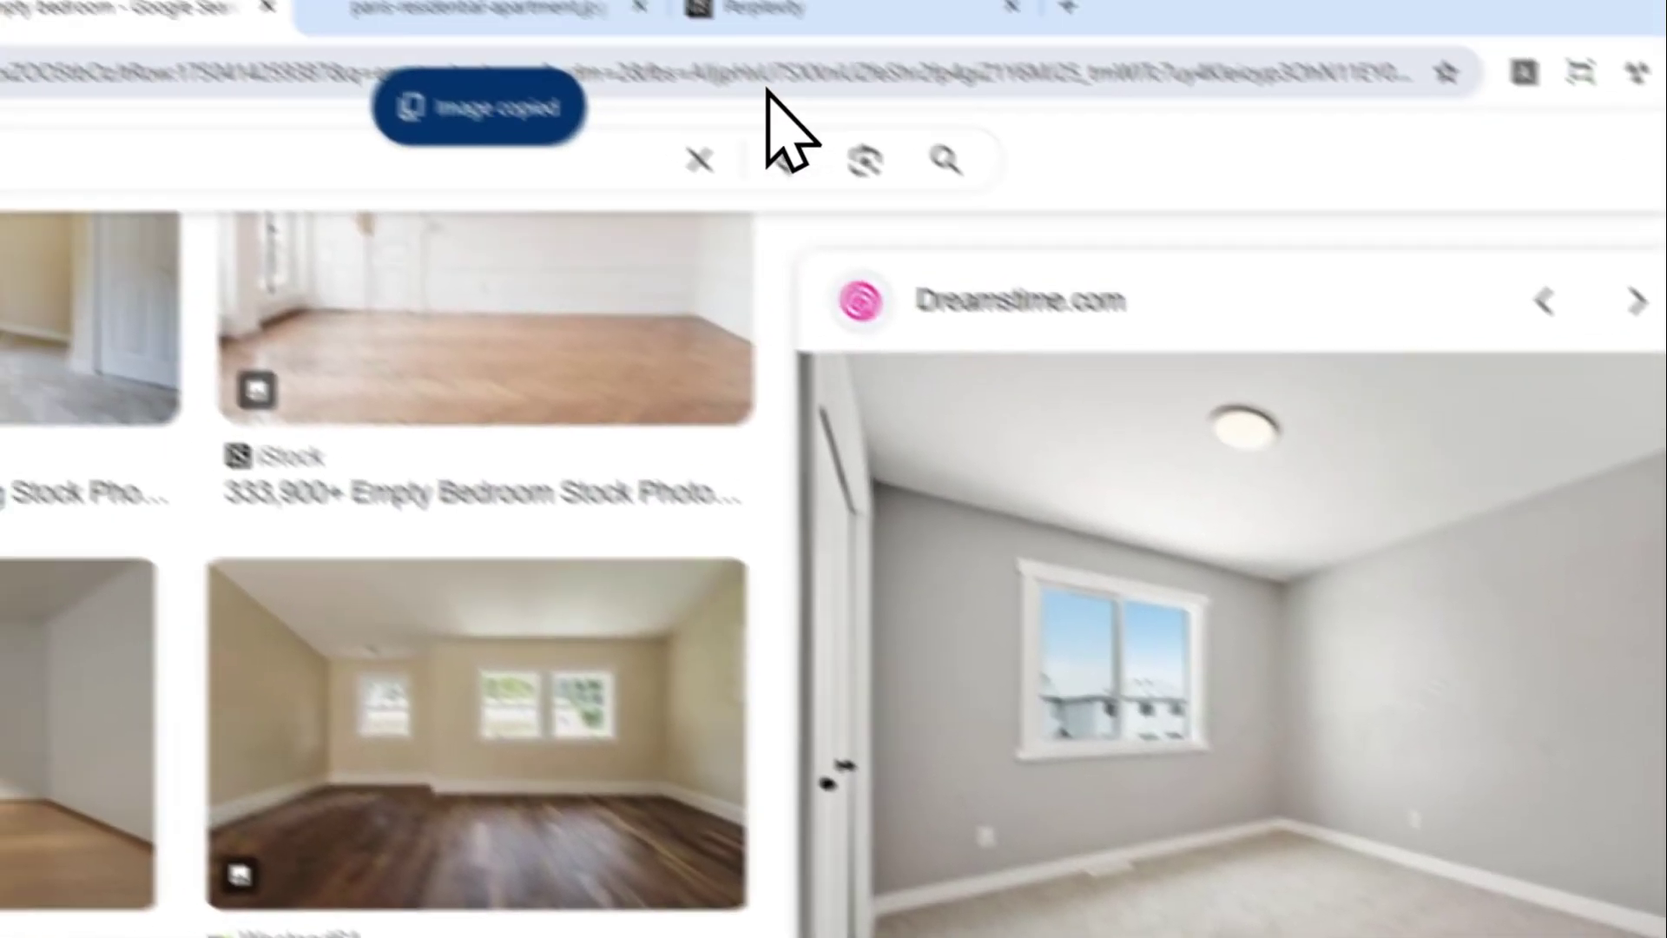
left_click(908, 100)
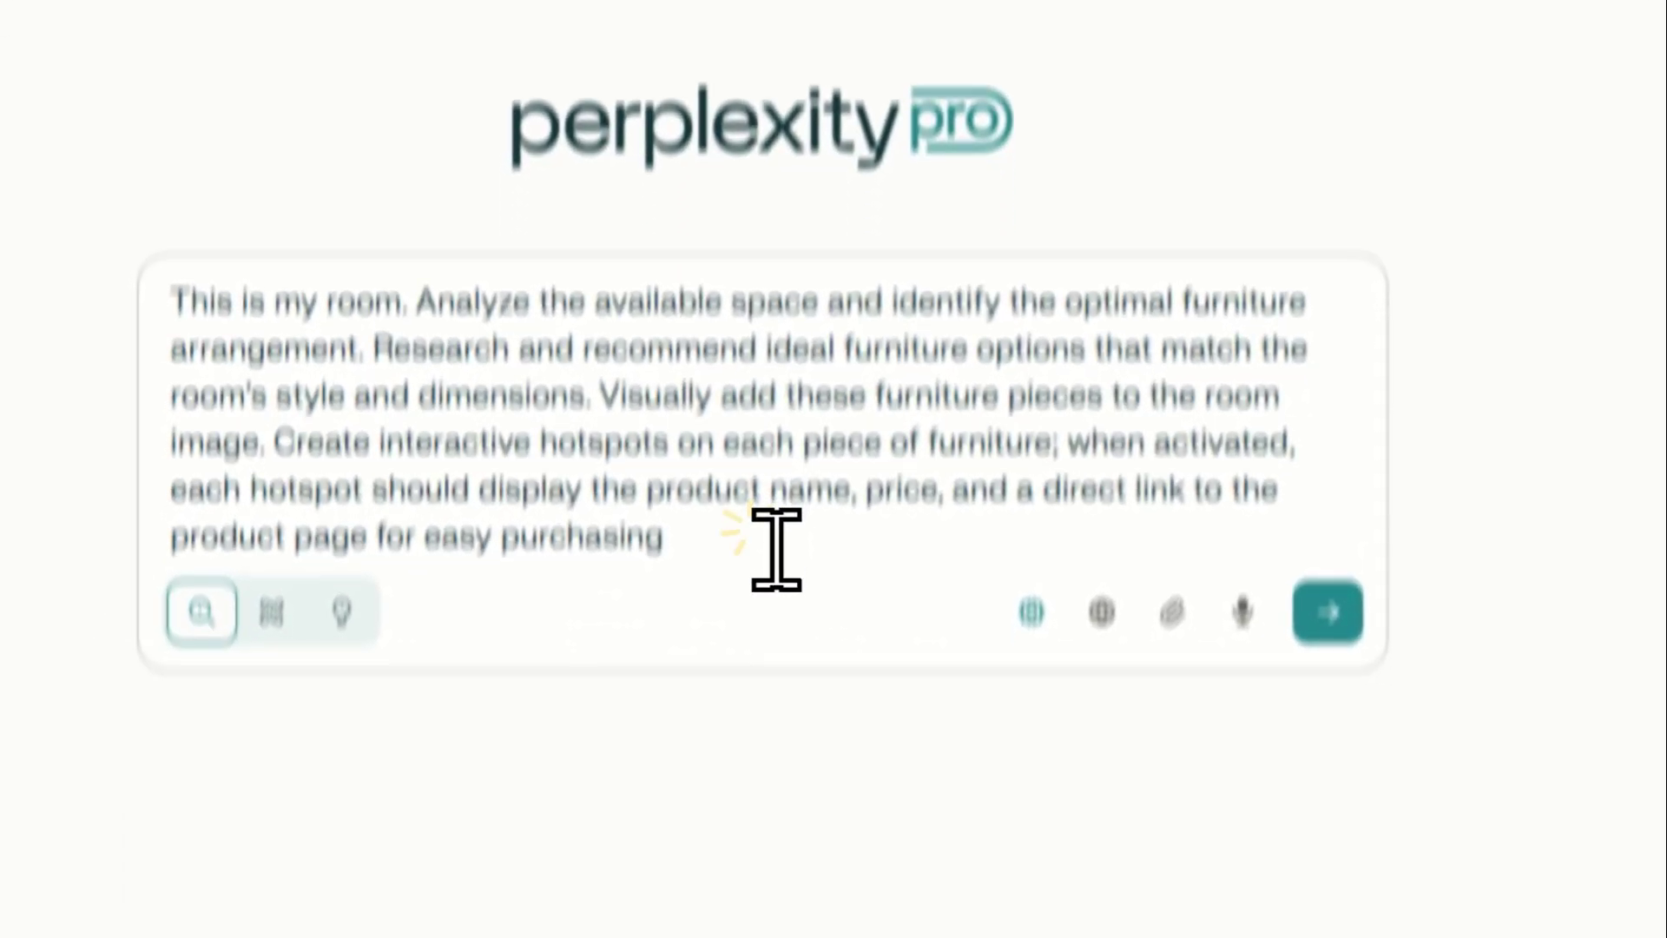
- Attach the bedroom photo to the prompt as image.png and switch the query to Labs mode
right_click(764, 560)
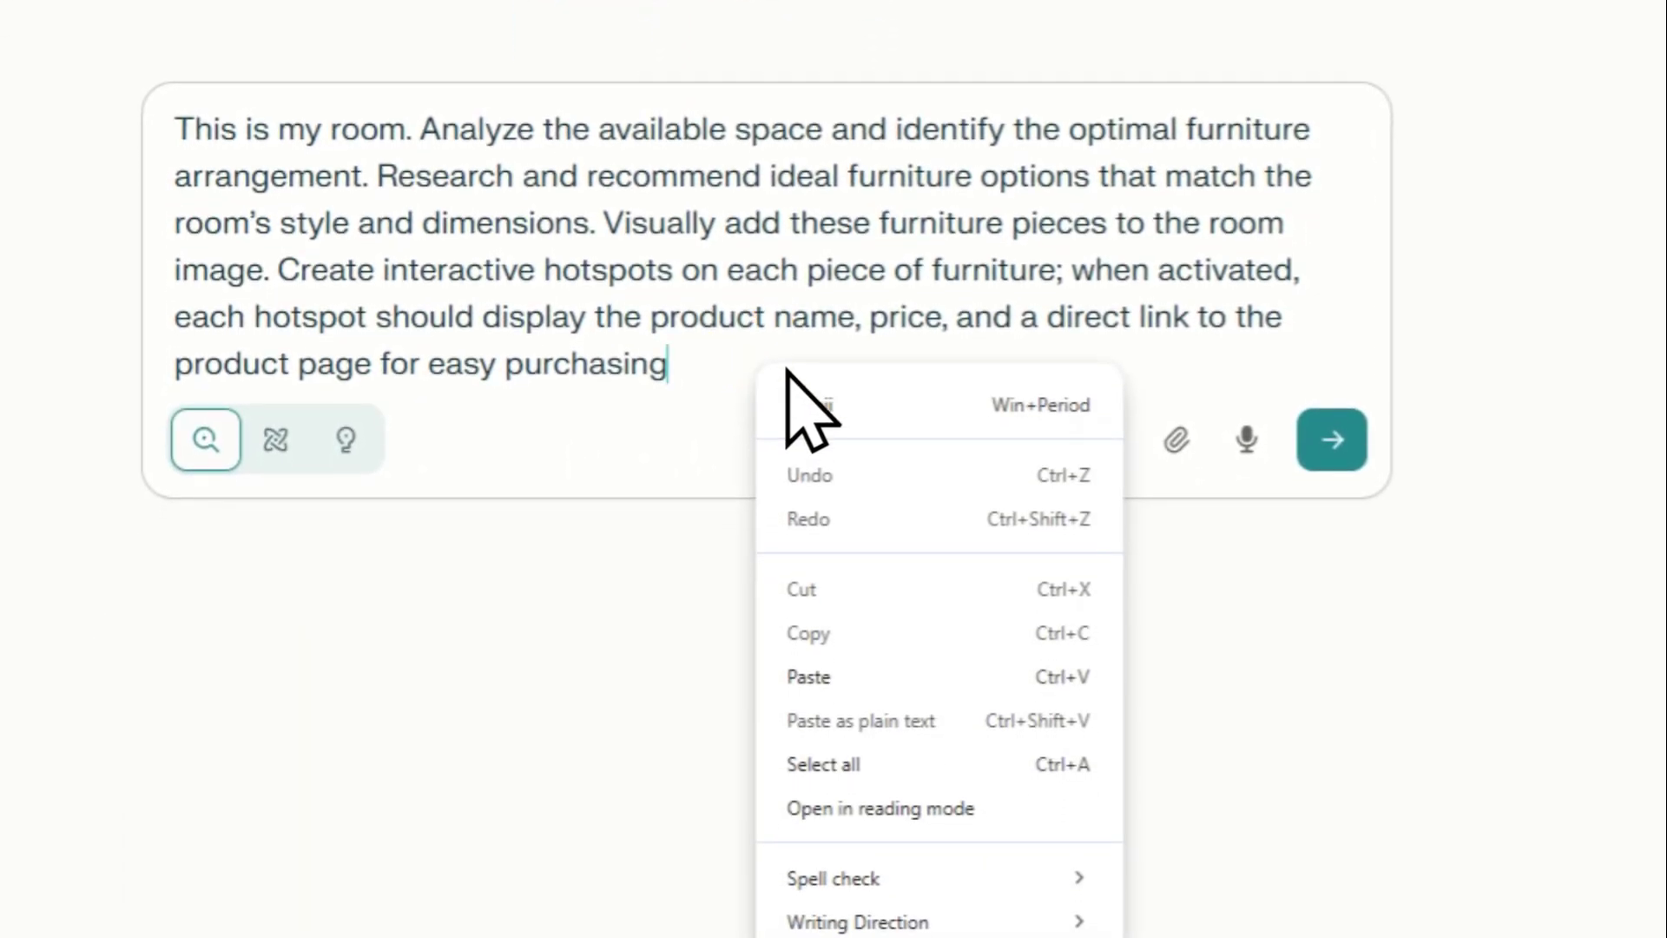
left_click(907, 670)
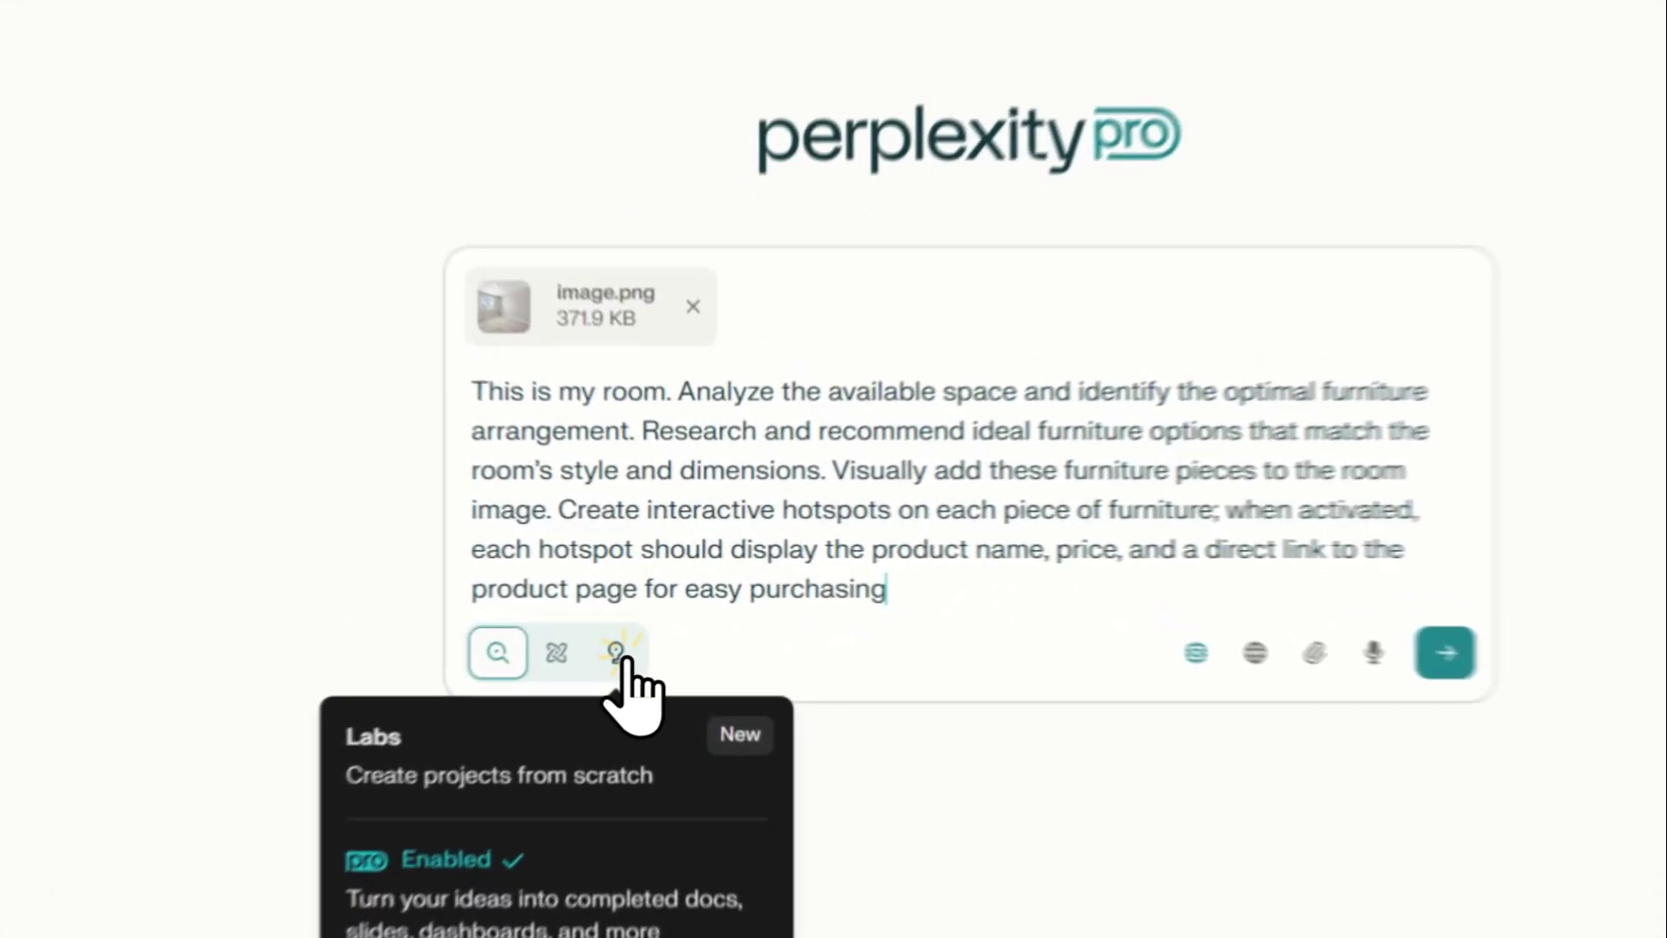
left_click(651, 608)
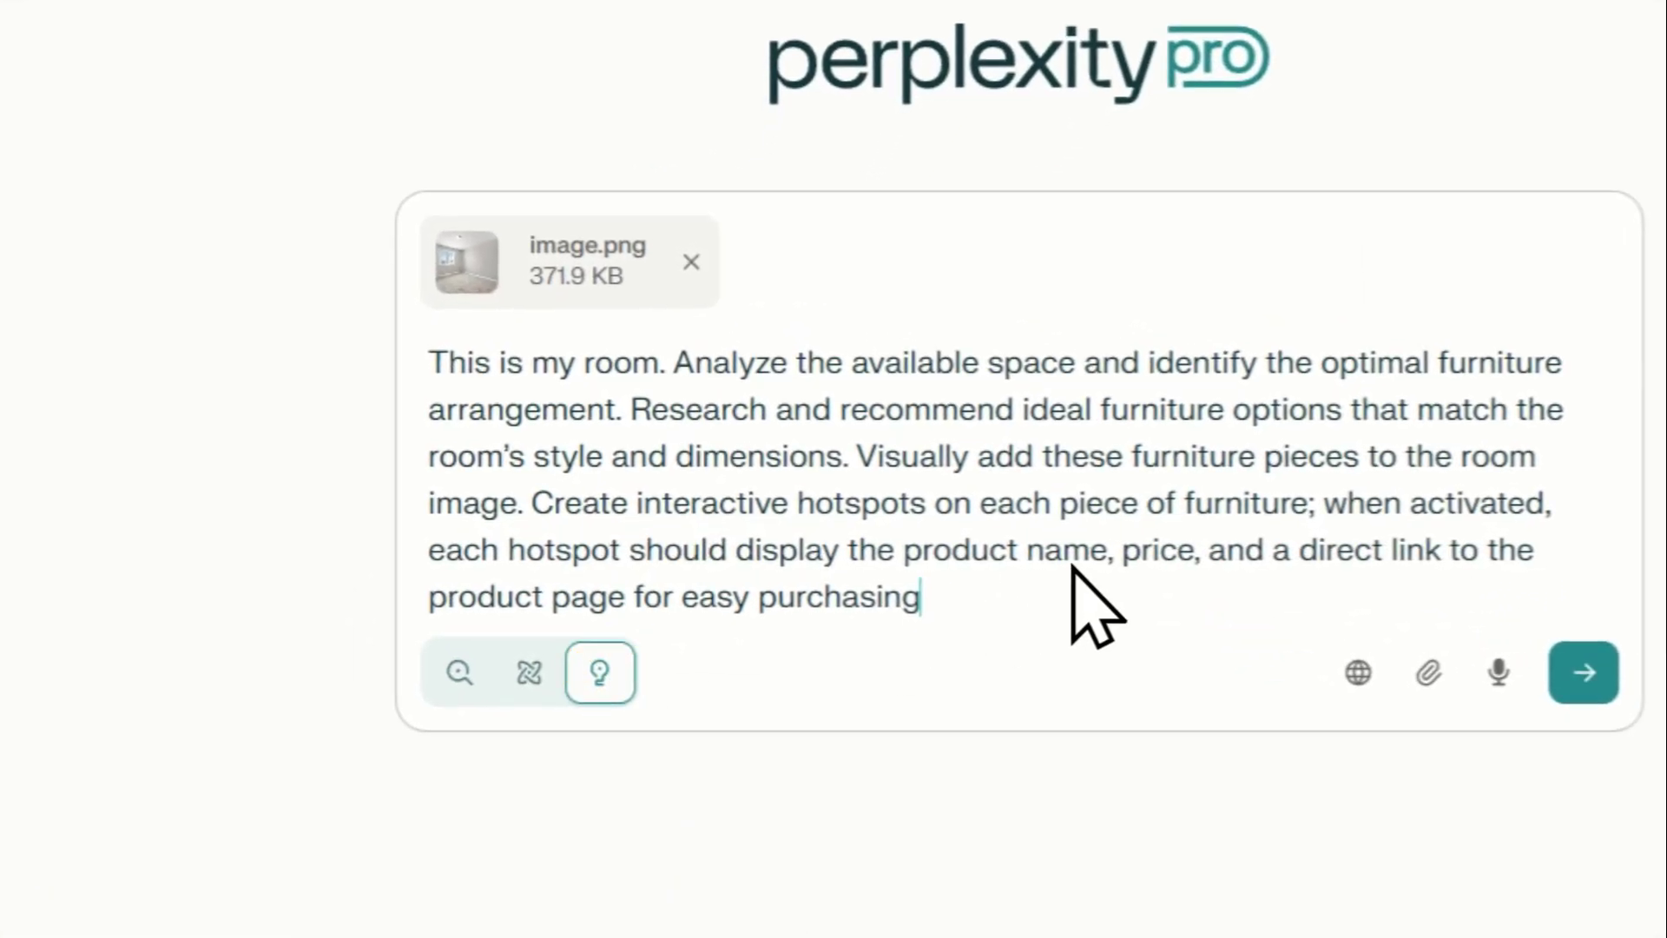
left_click(577, 56)
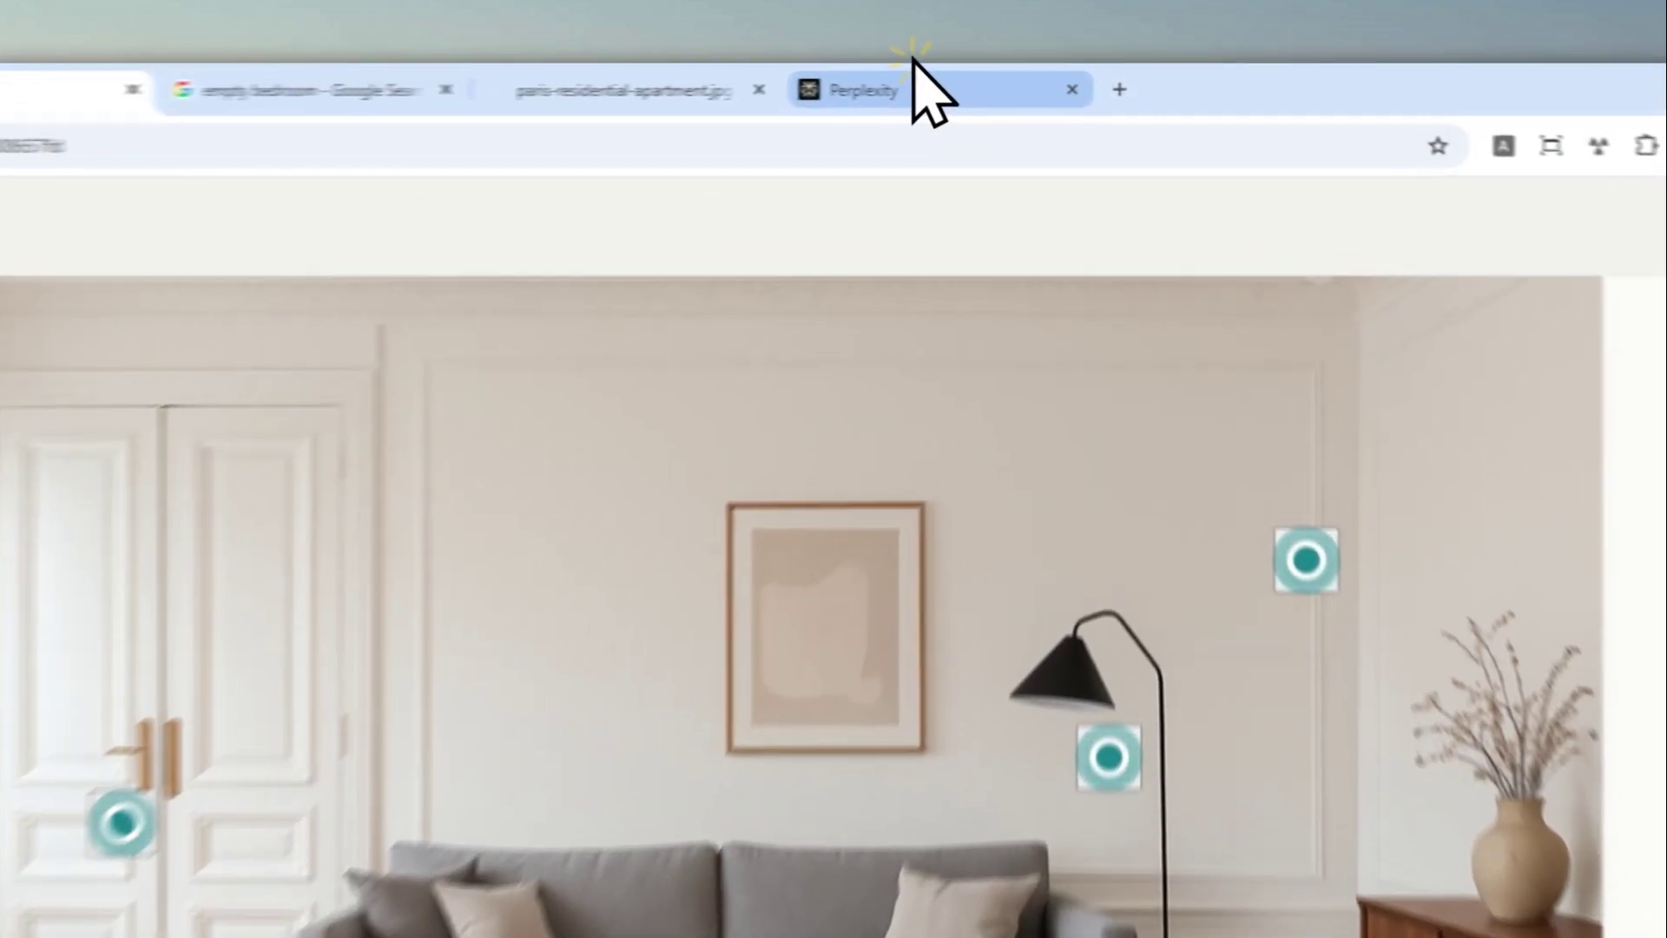
- Submit the bedroom-furnishing prompt as a Perplexity Labs task, estimated at 9 minutes
left_click(999, 78)
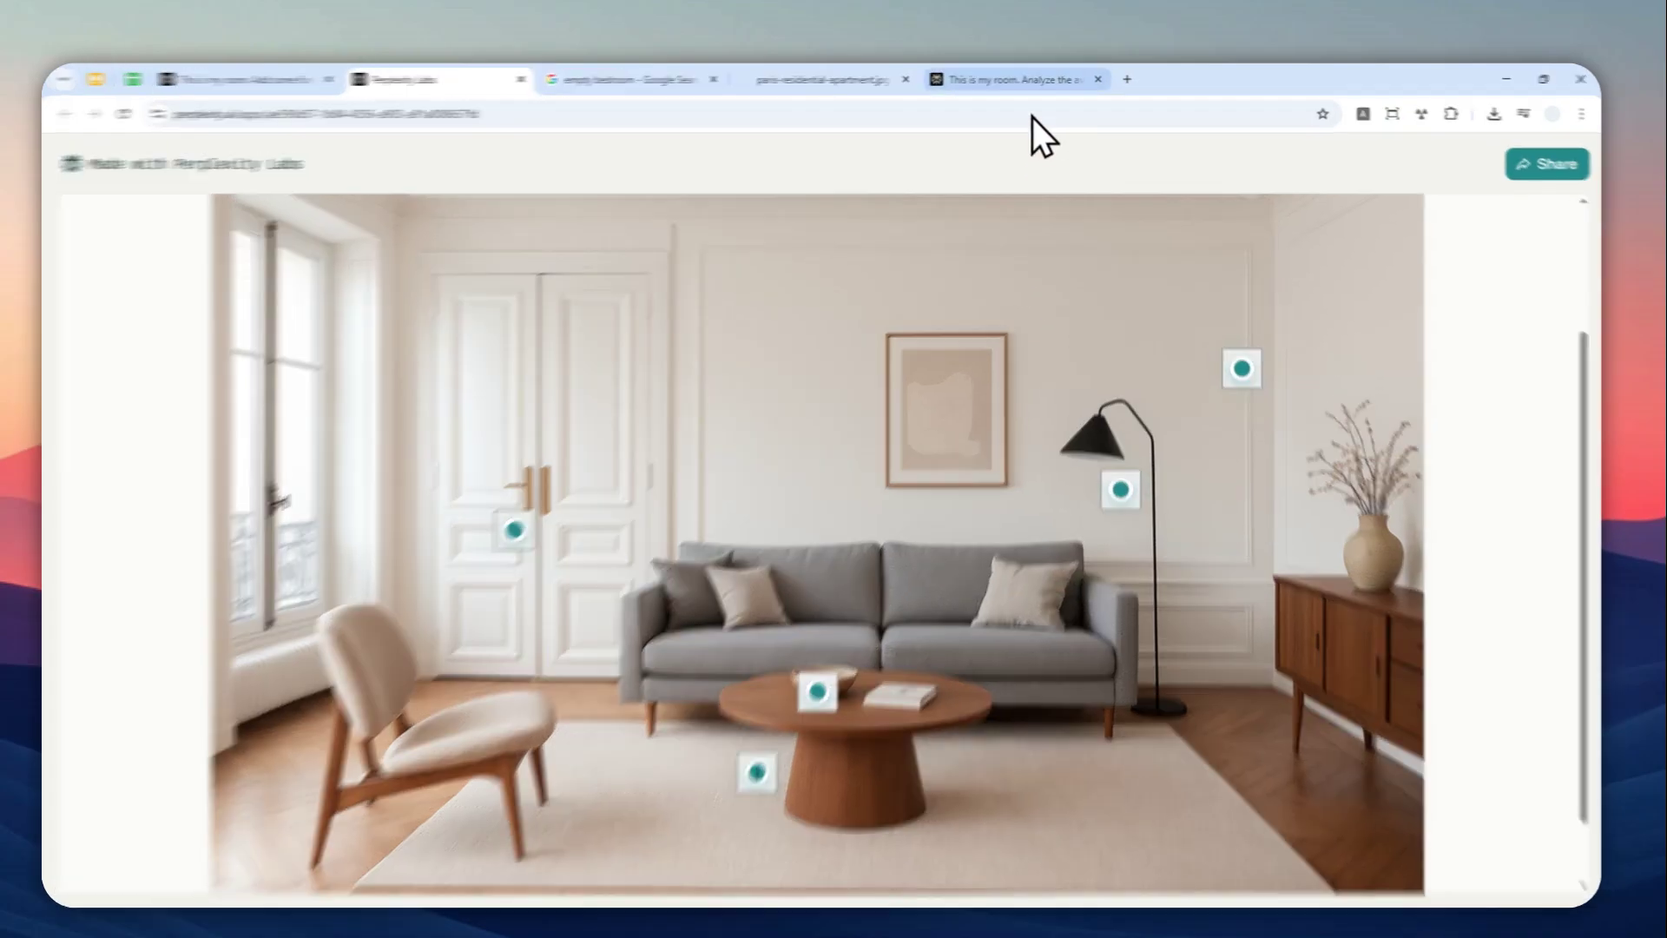
- Open the finished Bedroom Furniture Planner and review its hotspots, $893.98 total cost and layout tips
left_click(1025, 78)
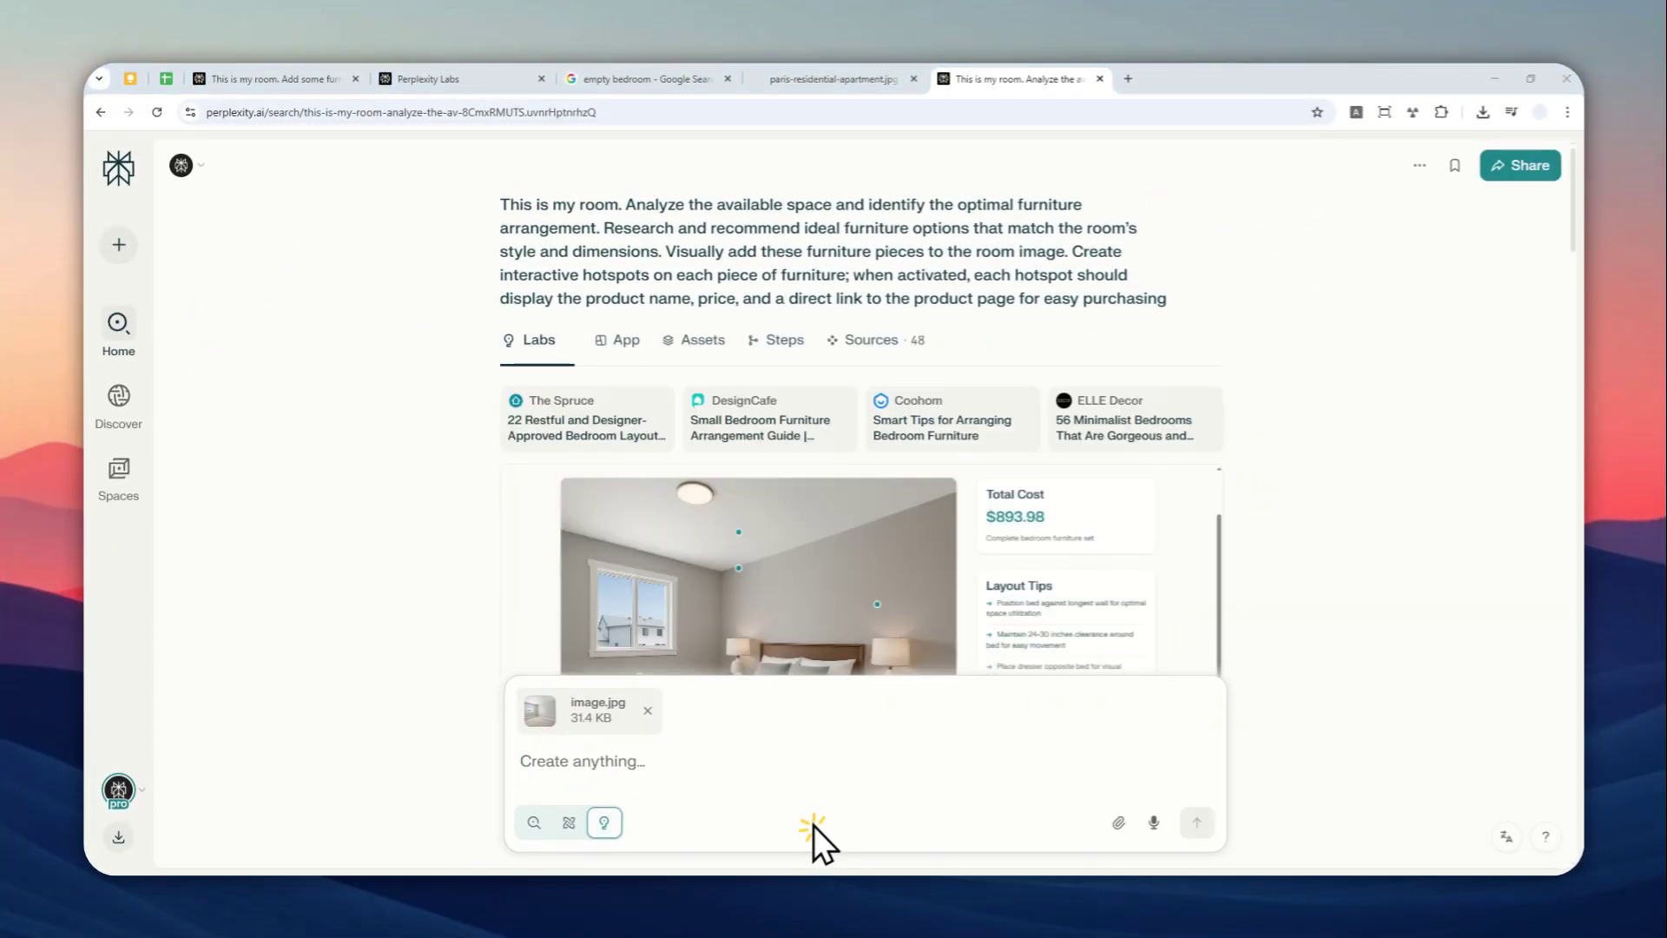
left_click(810, 821)
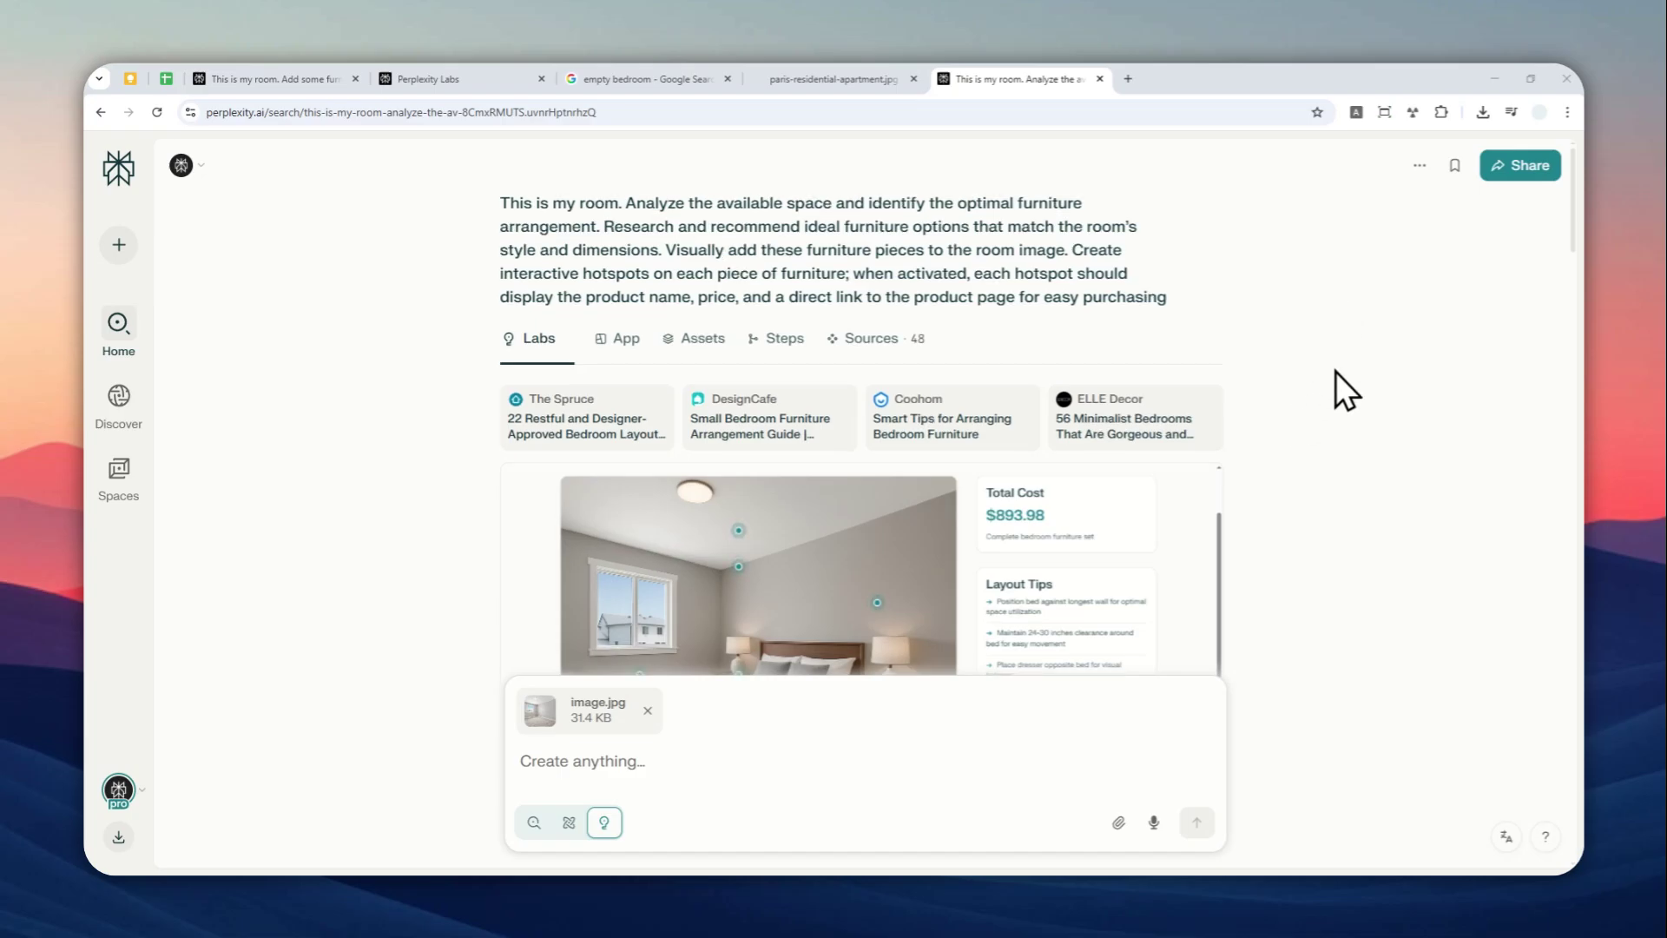
scroll(1335, 372, "down", 3)
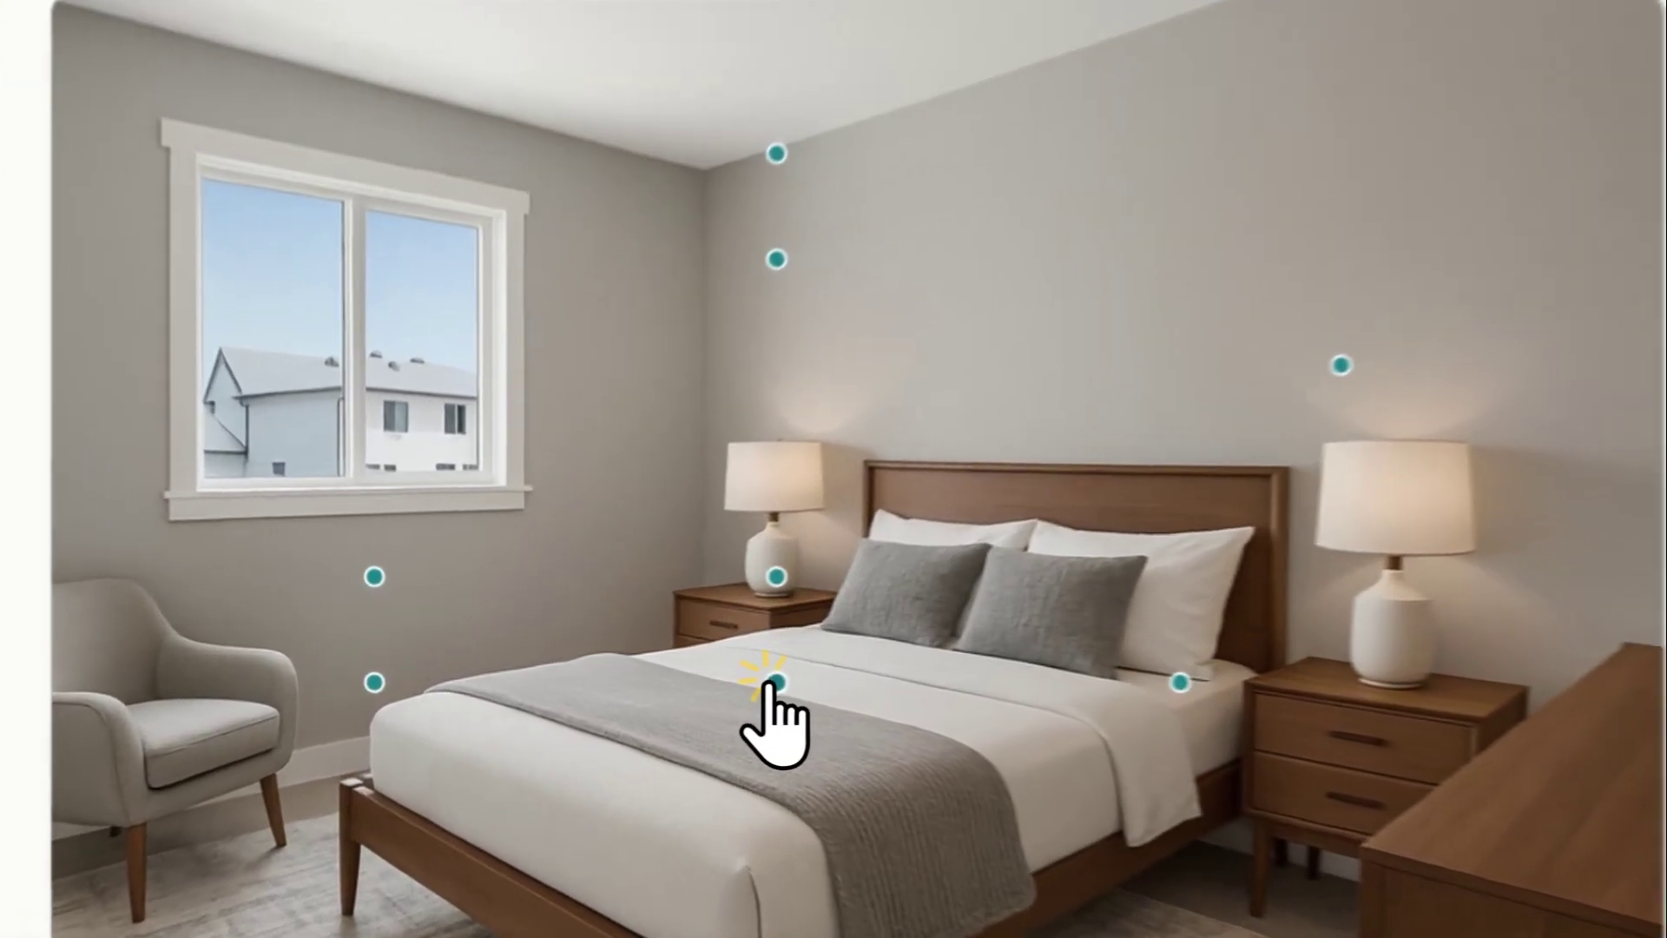
- Show the IKEA MALM Platform Bed Frame ($299) details and follow its Shop Now link
left_click(620, 668)
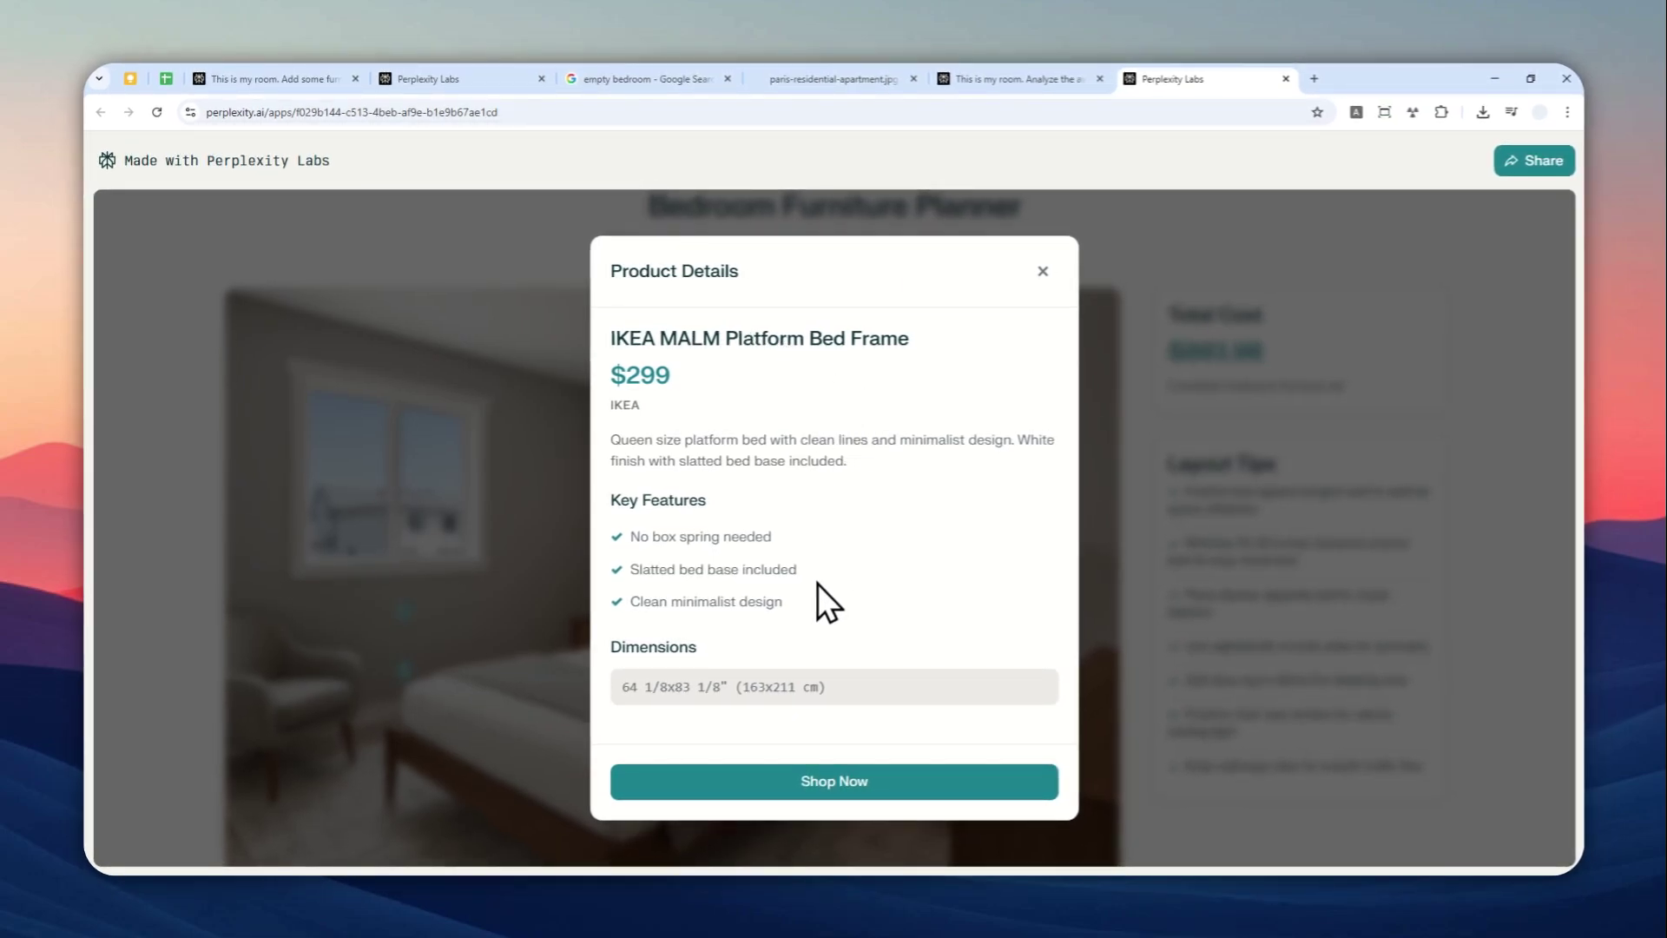
left_click(674, 781)
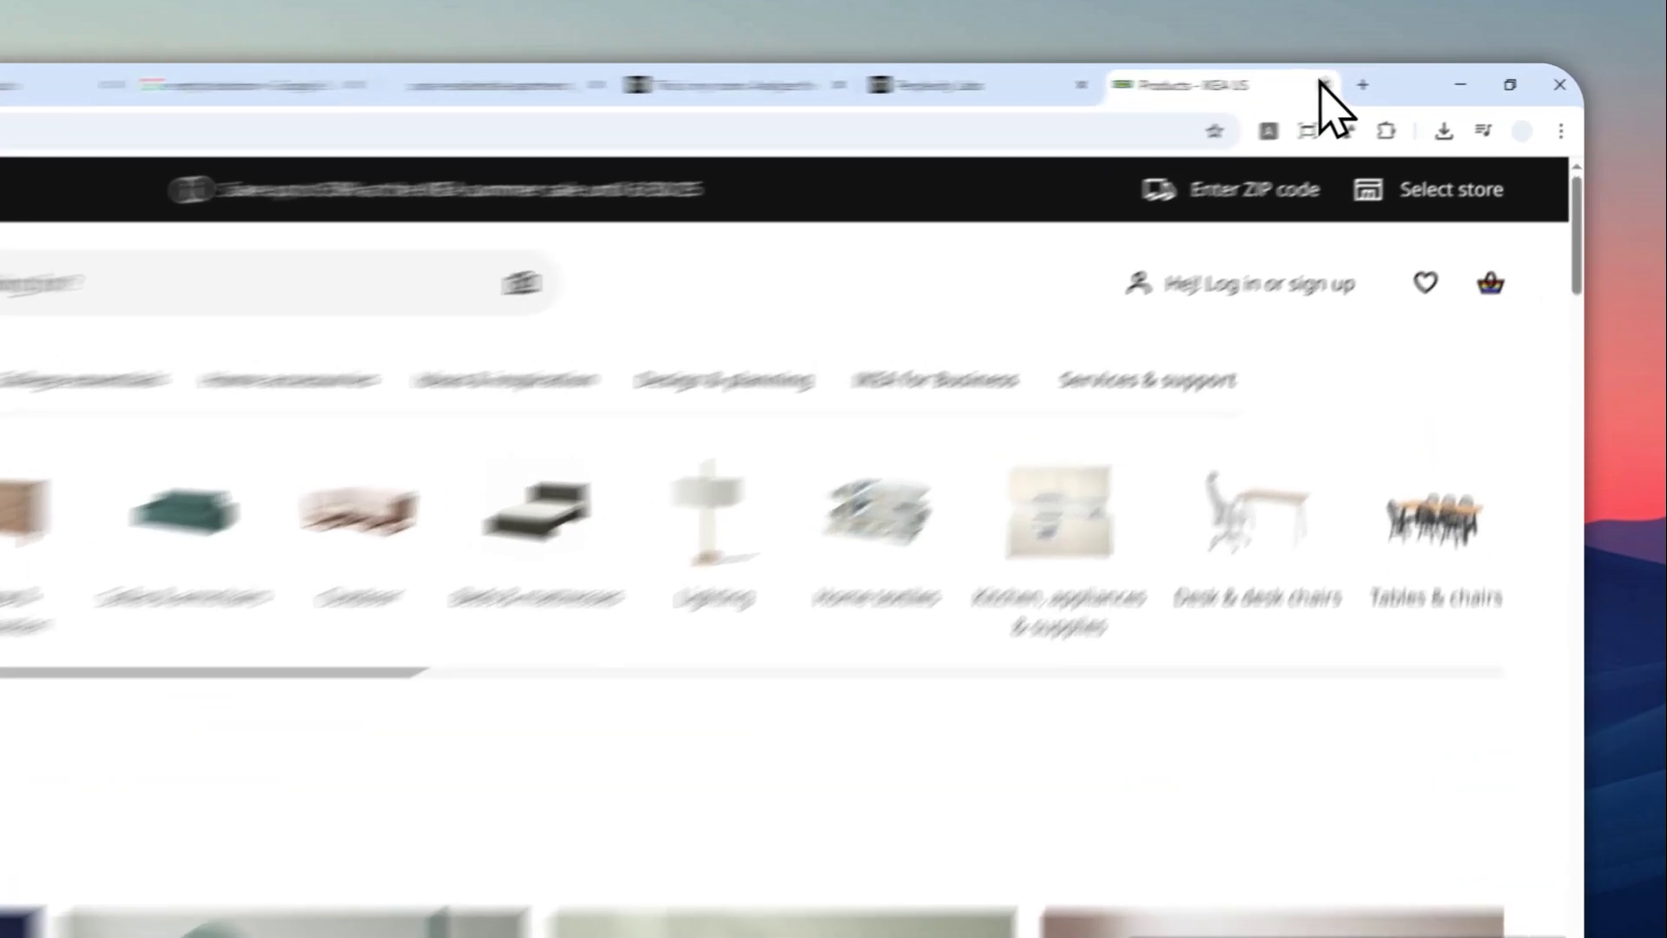
- Close the Products - IKEA US page to return to the MALM bed frame details
left_click(1393, 79)
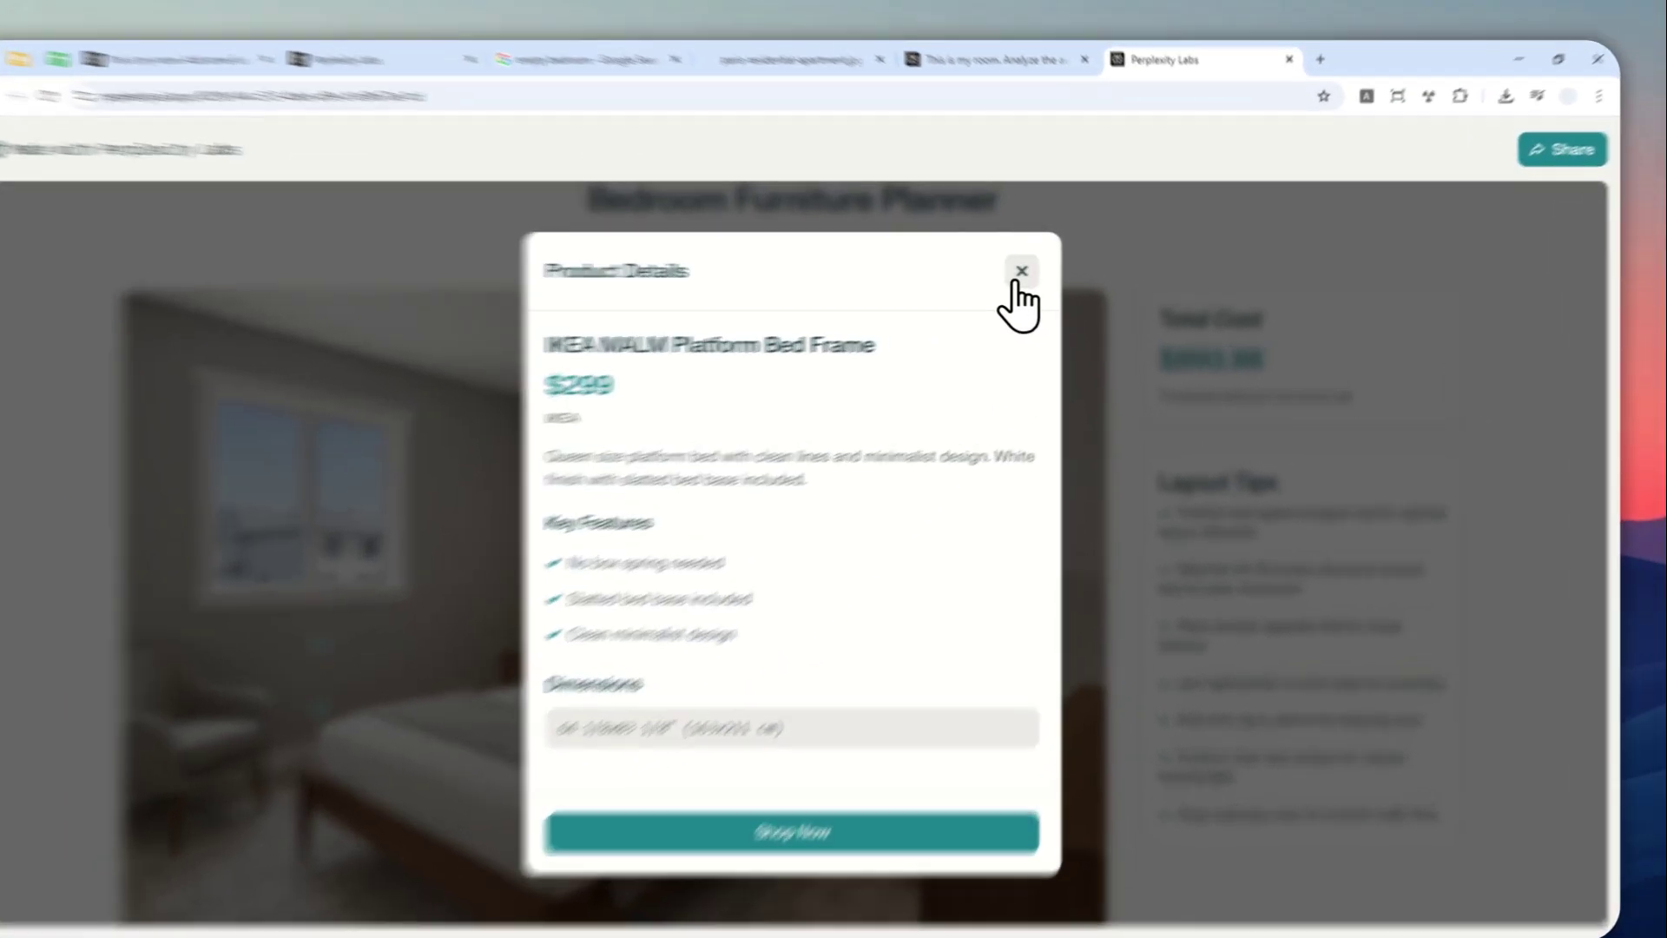
- Dismiss the MALM bed frame Product Details modal to reveal the whole furnished bedroom
left_click(1042, 271)
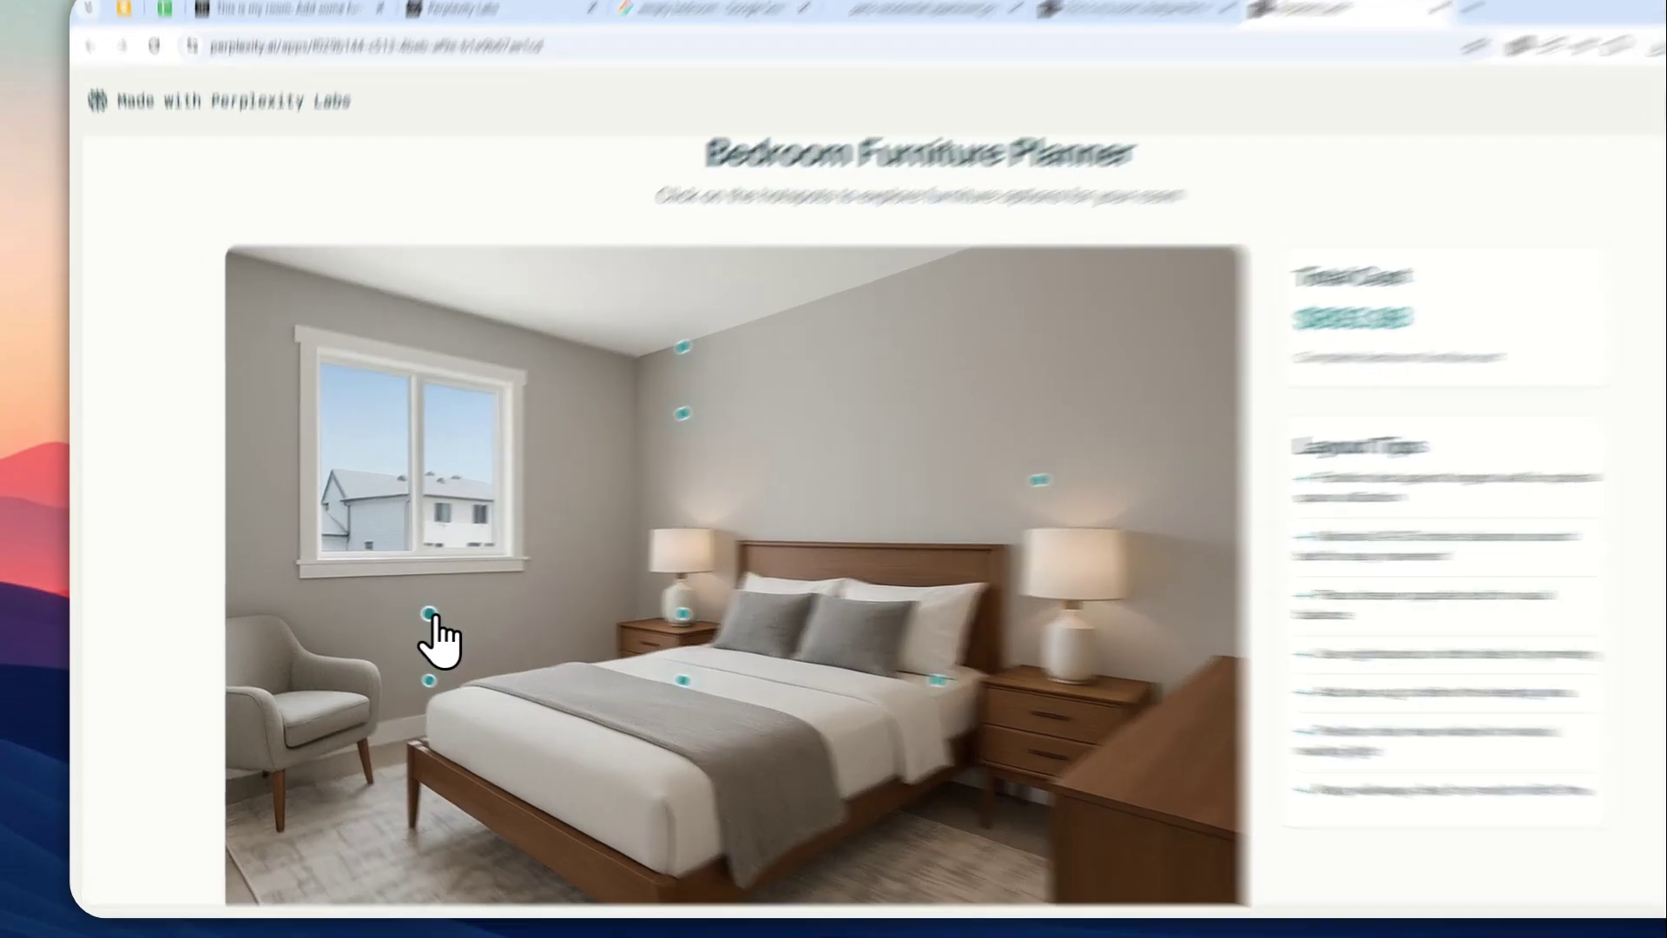
left_click(430, 615)
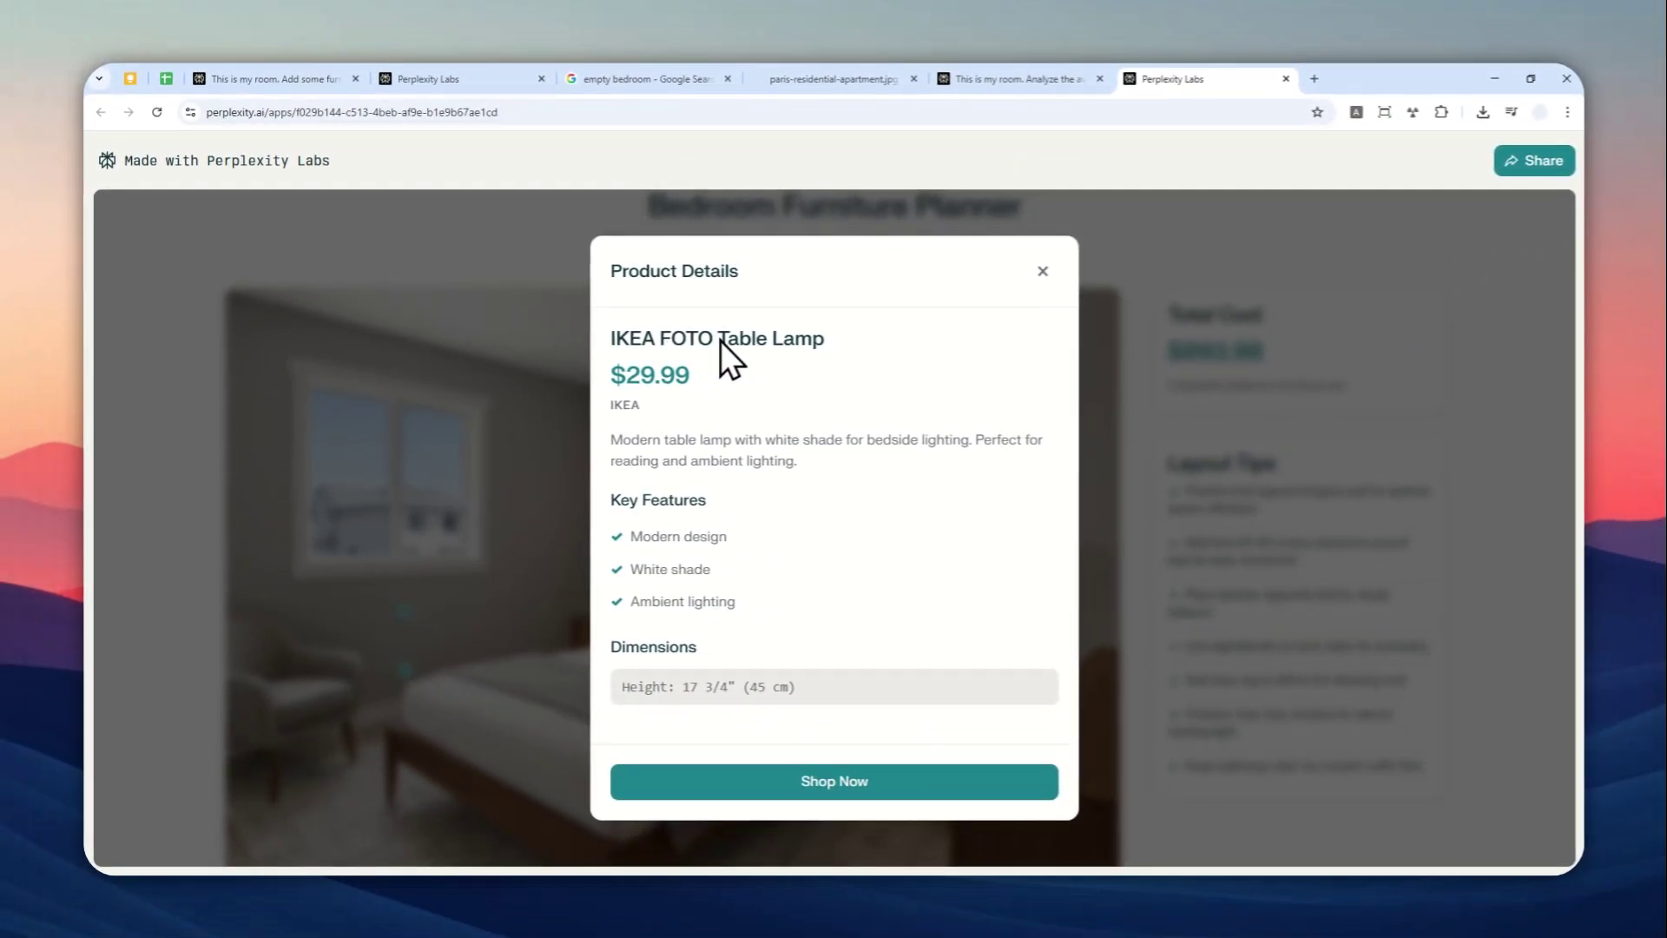
left_click(1042, 270)
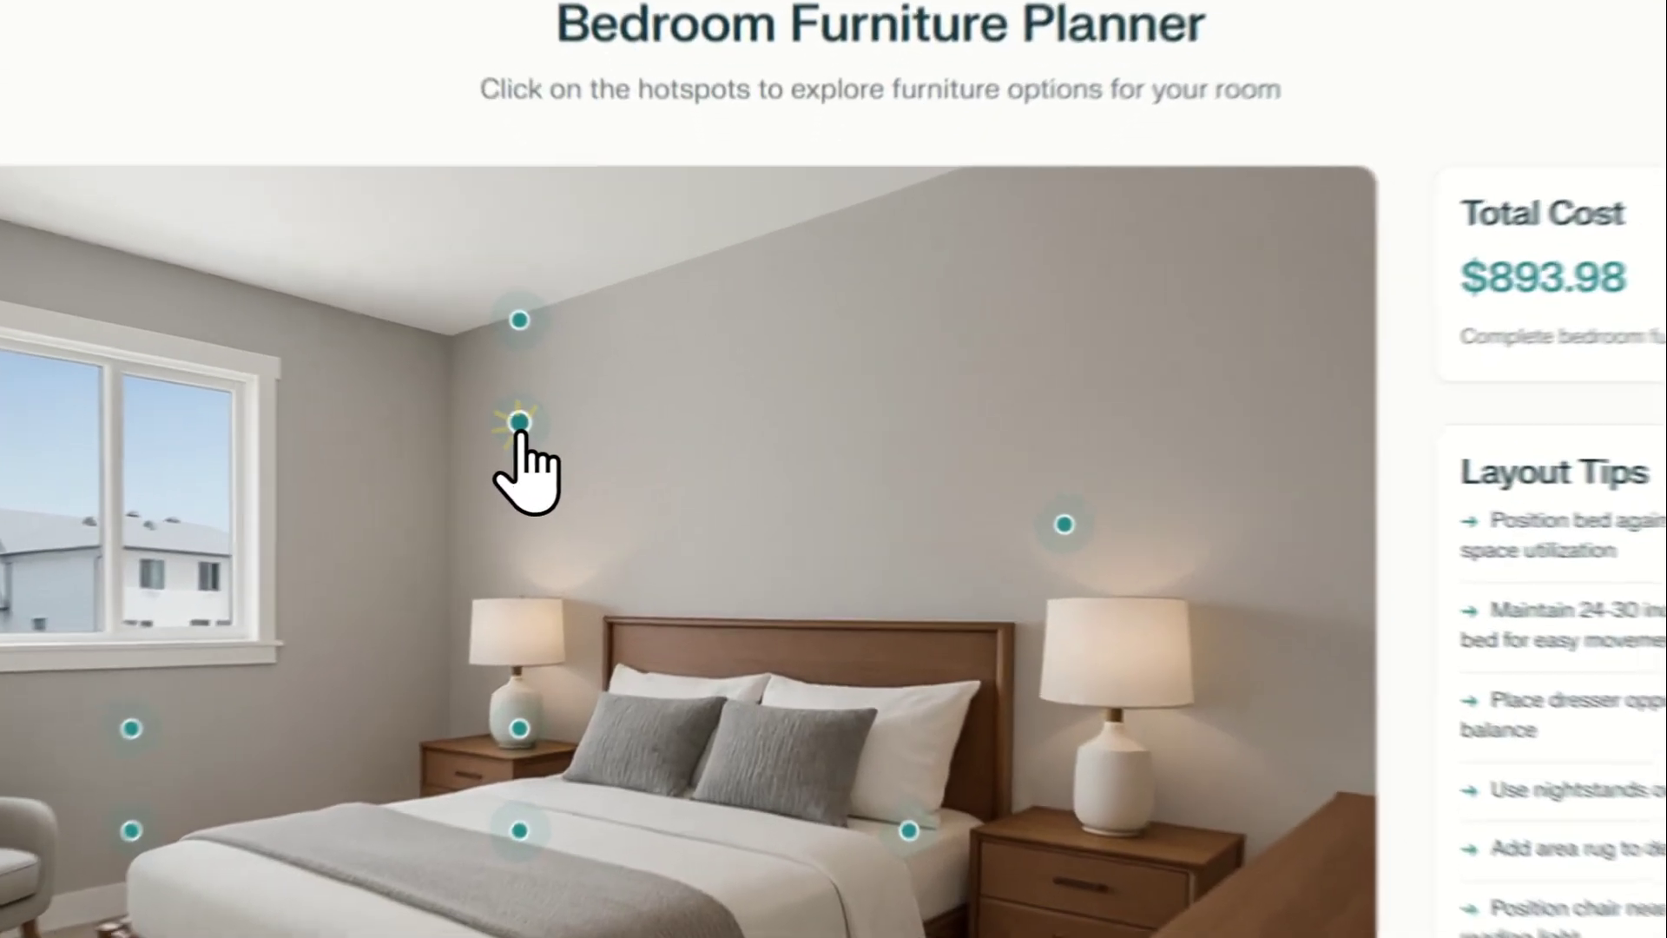
- Review the $199 IKEA MALM 6-Drawer Dresser hotspot, then go back to the living-room app
left_click(620, 436)
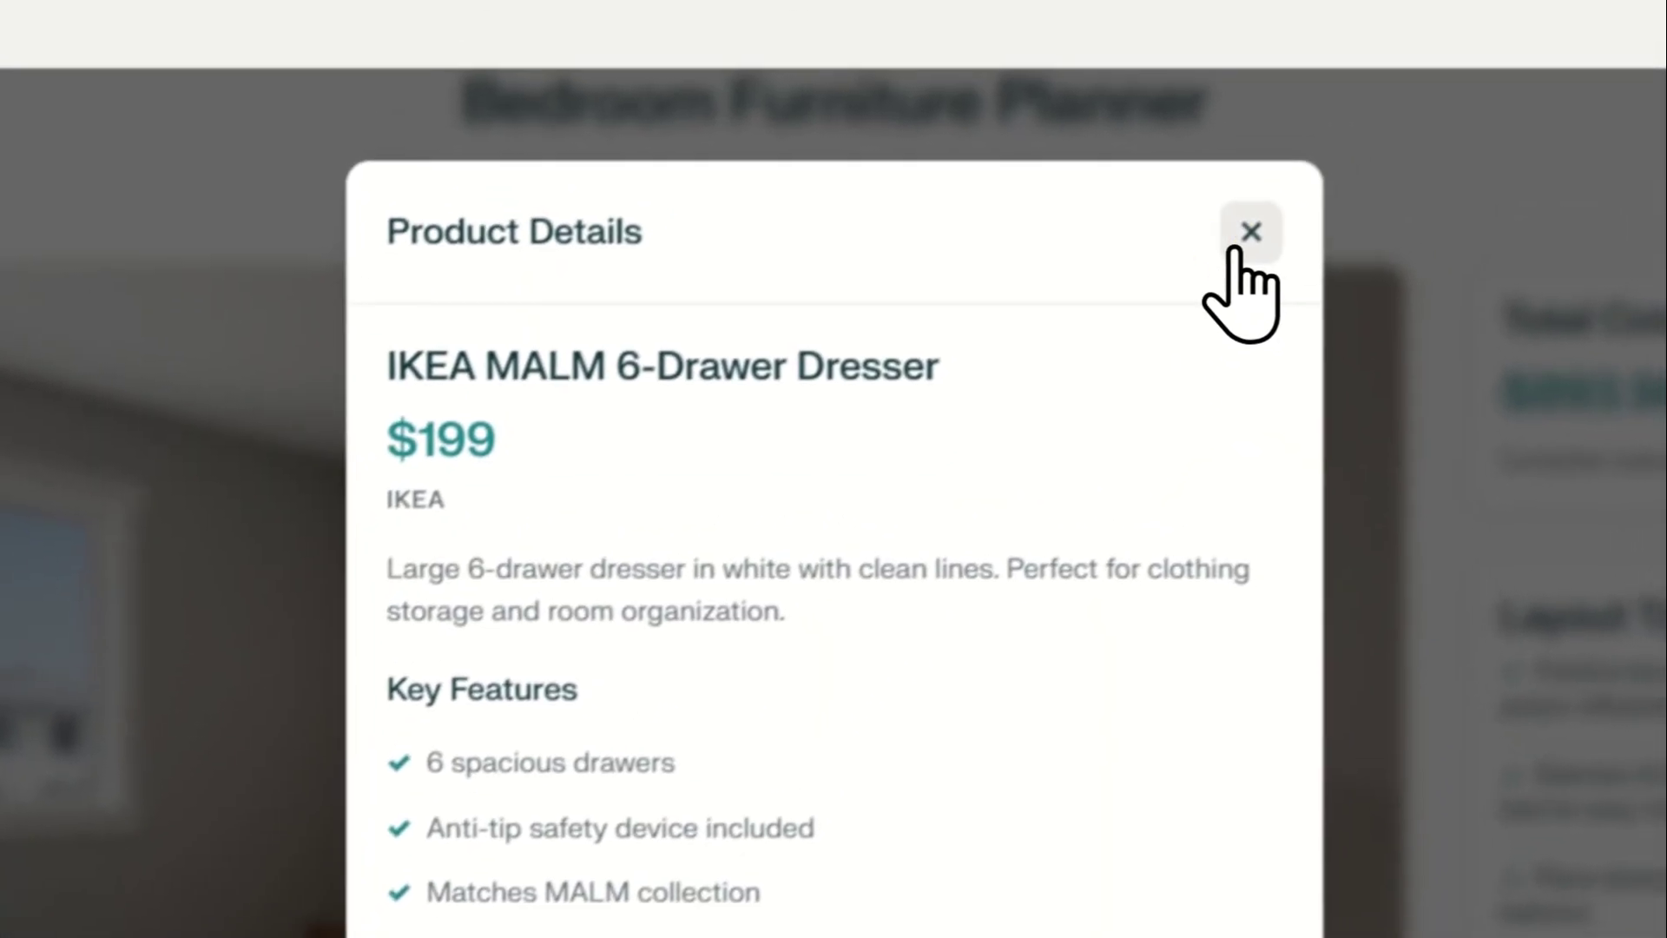
left_click(1318, 96)
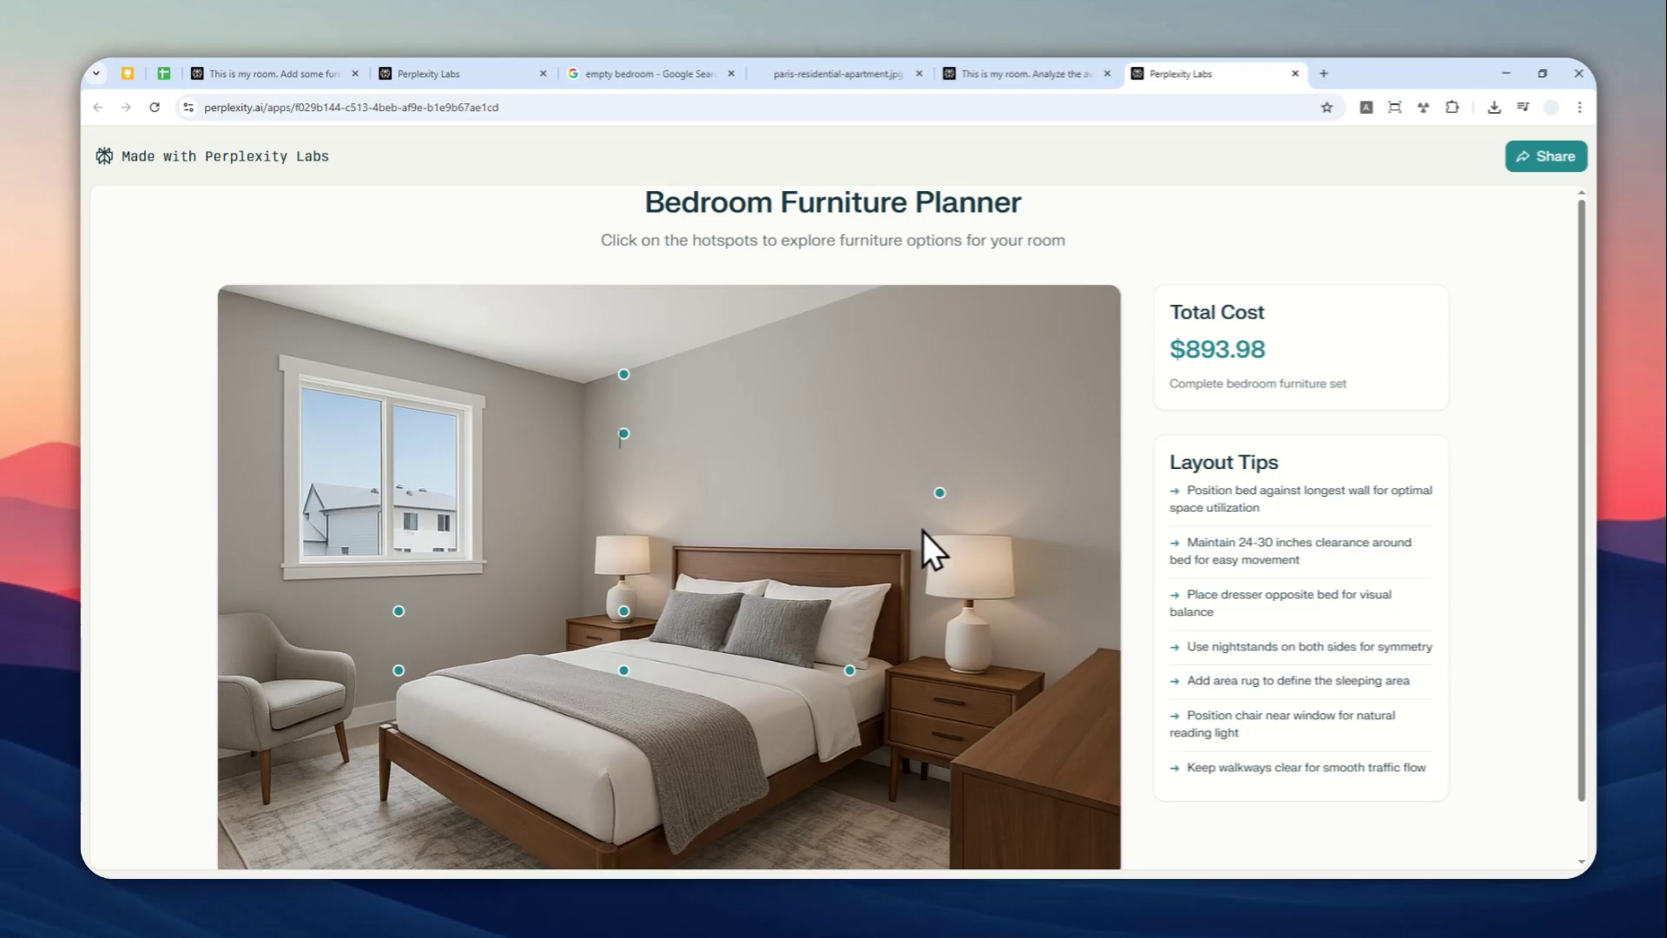
scroll(924, 531, "down", 1)
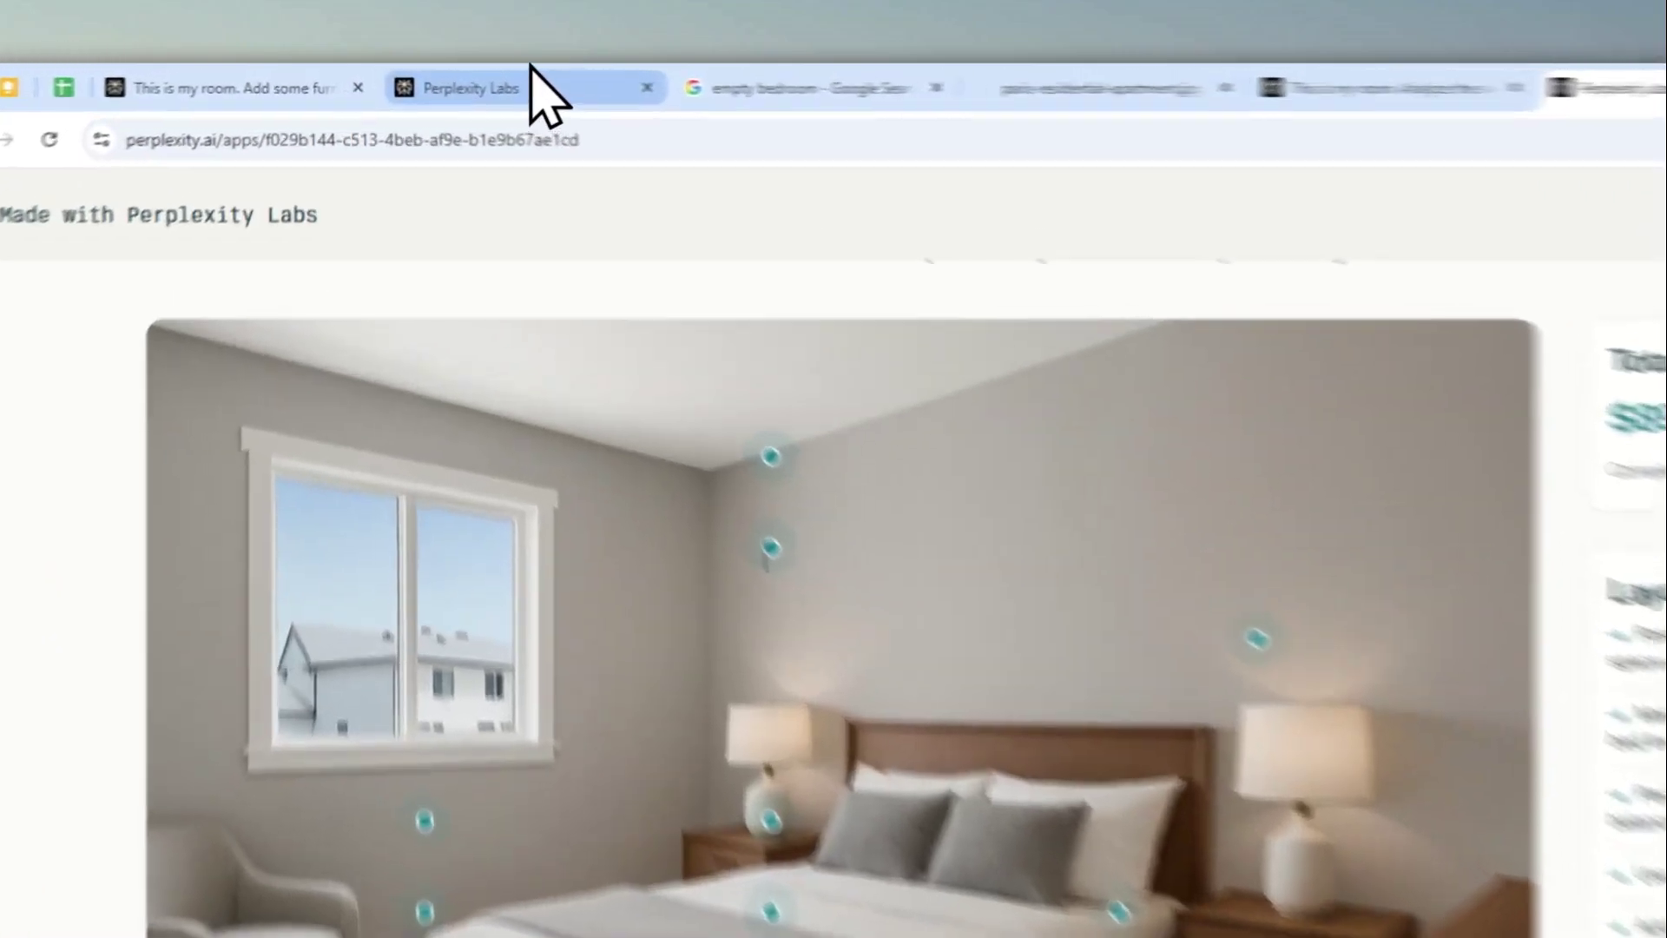
left_click(543, 91)
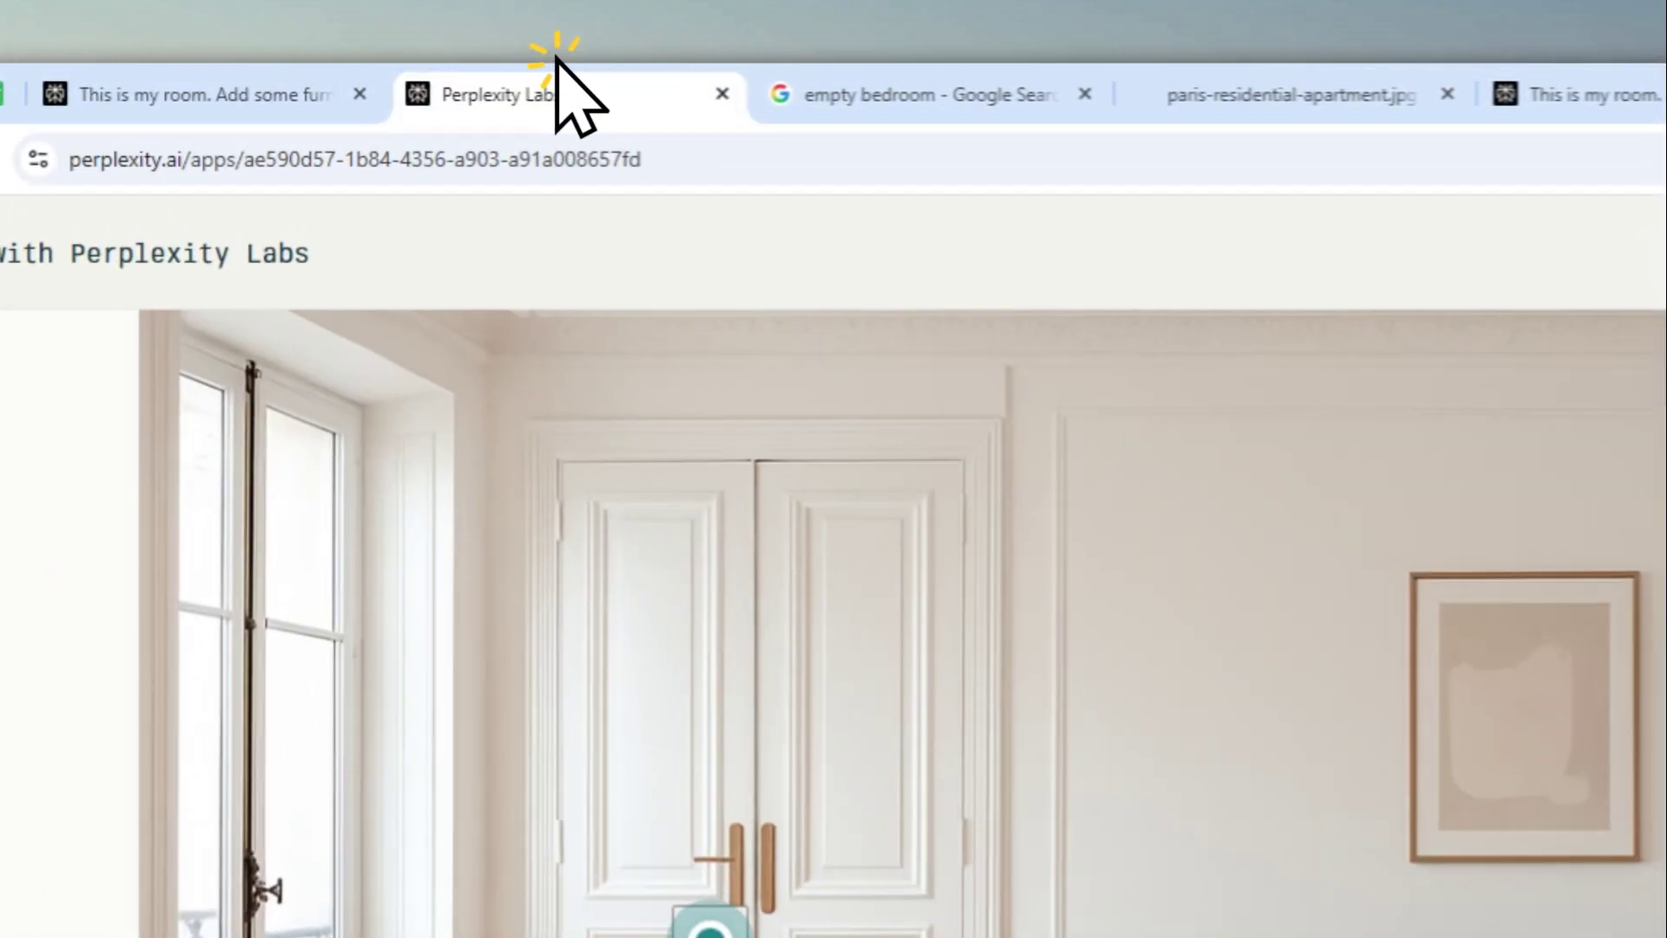